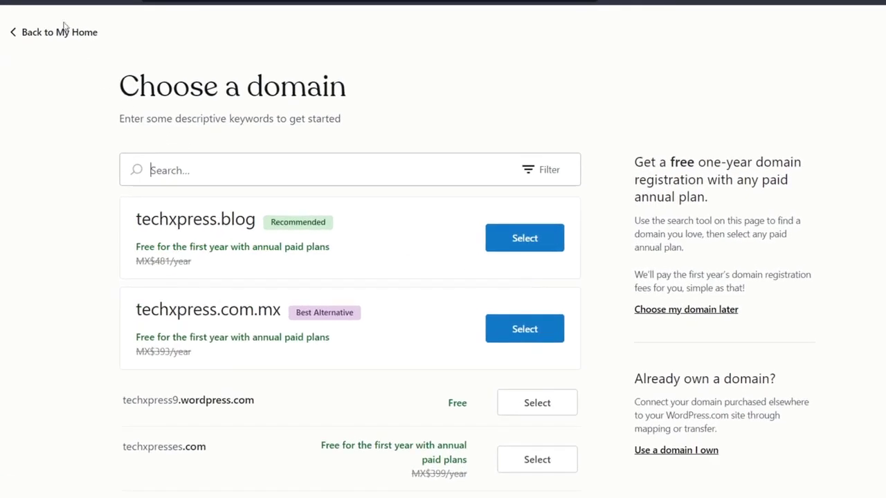
# Step: Return from the domain page to the home dashboard and start adding a new site from the site list
pyautogui.click(55, 31)
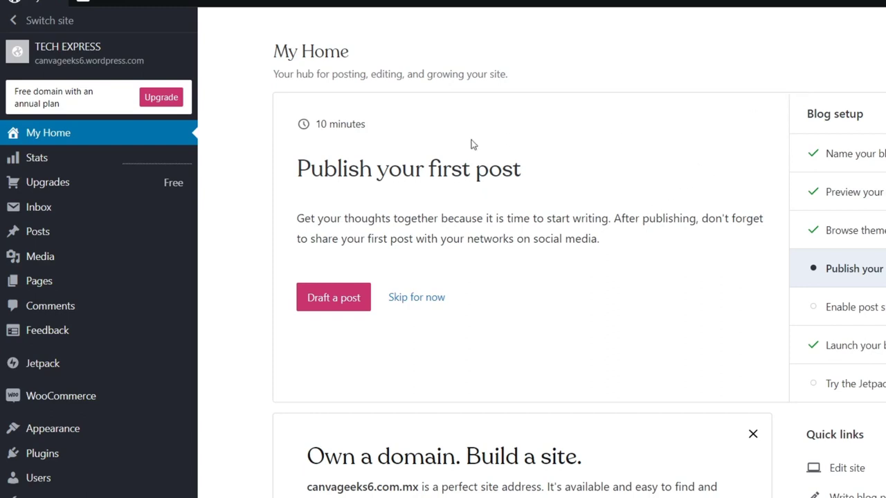
pyautogui.click(74, 26)
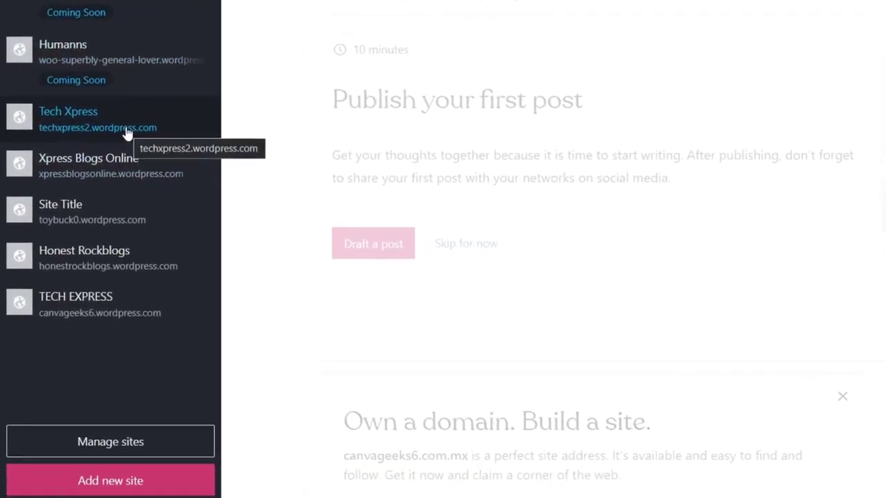
pyautogui.click(158, 491)
# Step: Search the domains for "clothingxpress" and select the free clothingxpress.wordpress.com address
pyautogui.click(328, 94)
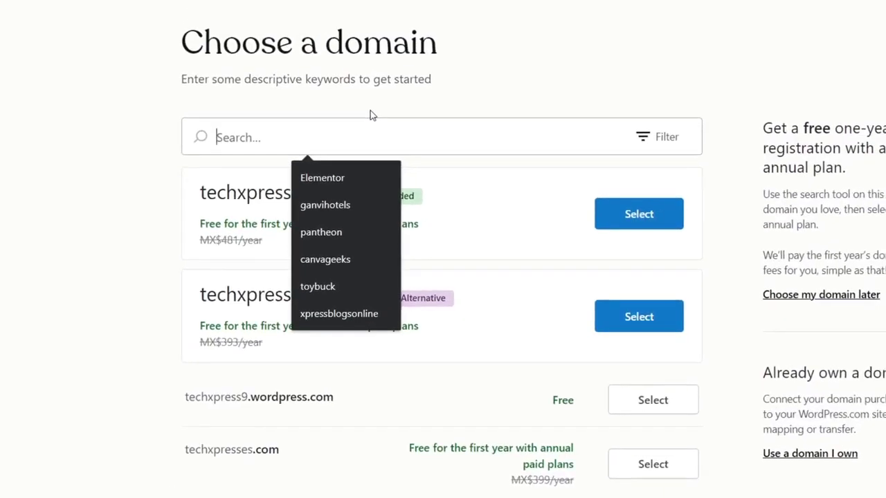
pyautogui.write('cloth')
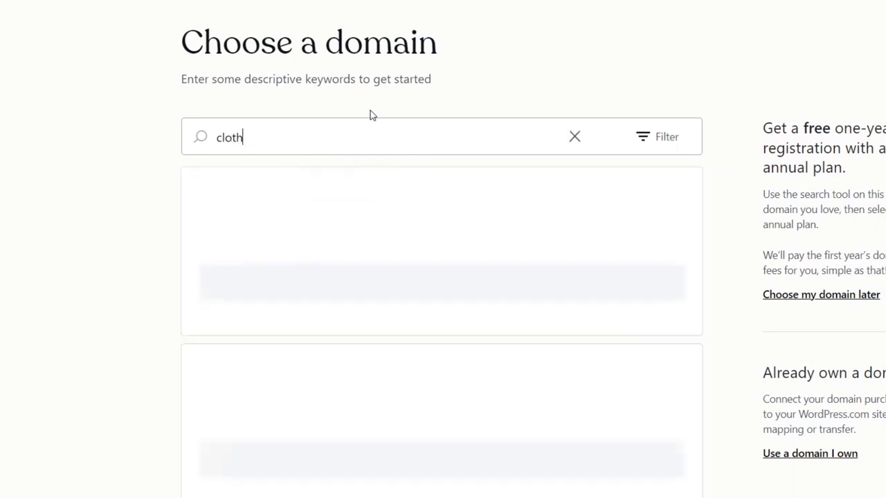
pyautogui.write('ingxpress')
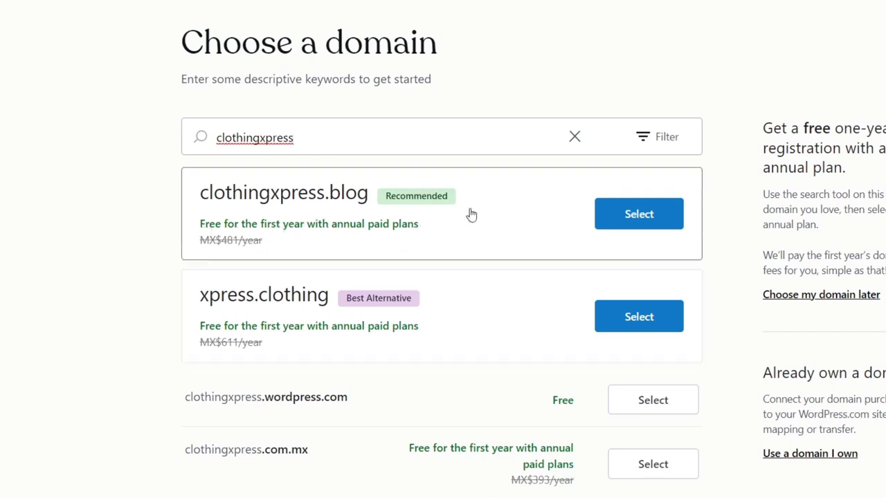
pyautogui.scroll(-3, 471, 213)
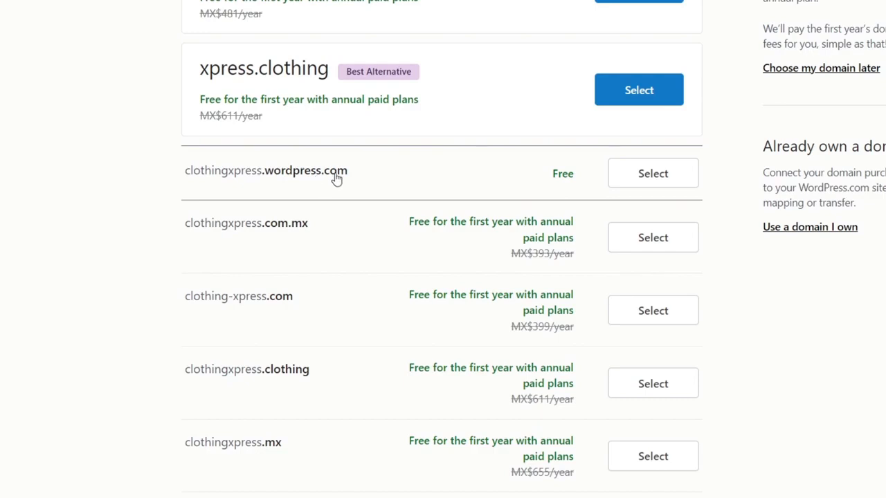
pyautogui.click(643, 173)
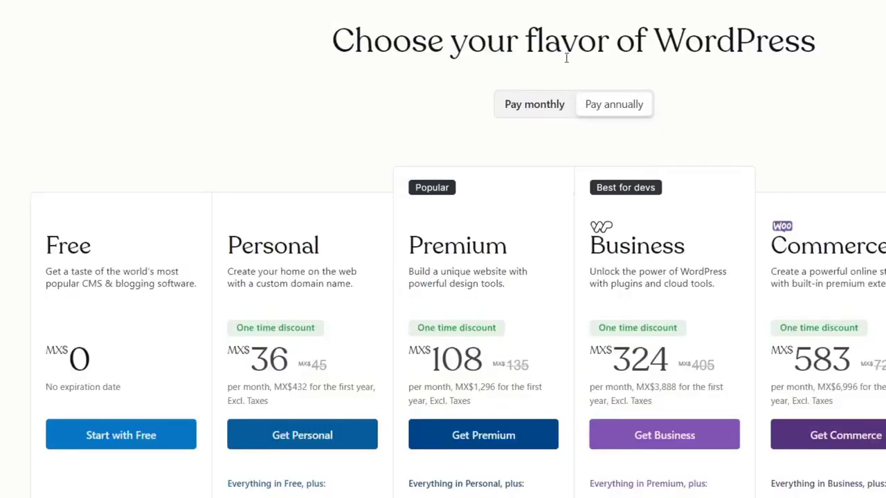
# Step: Compare the prices and included features of the Free, Personal, Premium, Business and Commerce plans
pyautogui.moveTo(527, 54); pyautogui.dragTo(618, 43)
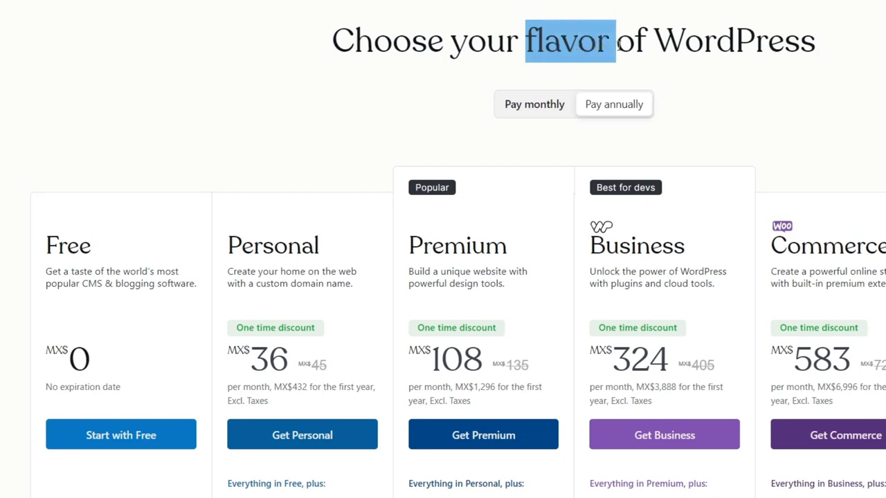
pyautogui.scroll(-3, 621, 48)
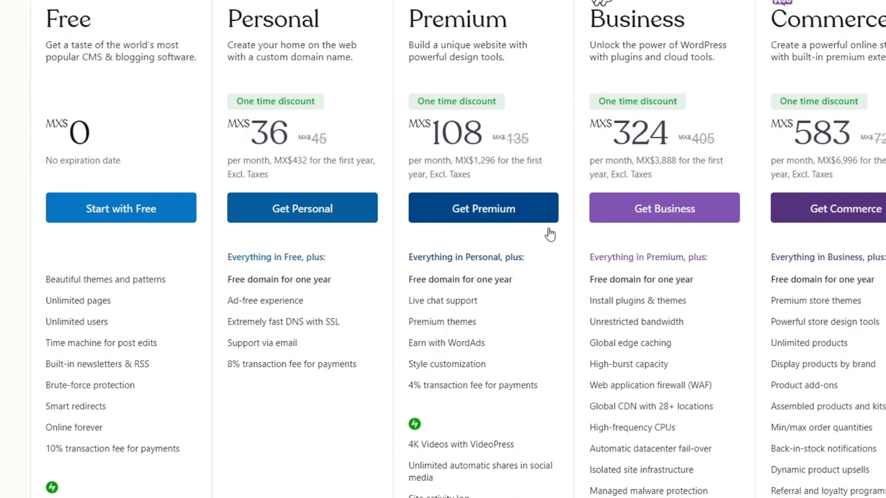
pyautogui.tripleClick(530, 444)
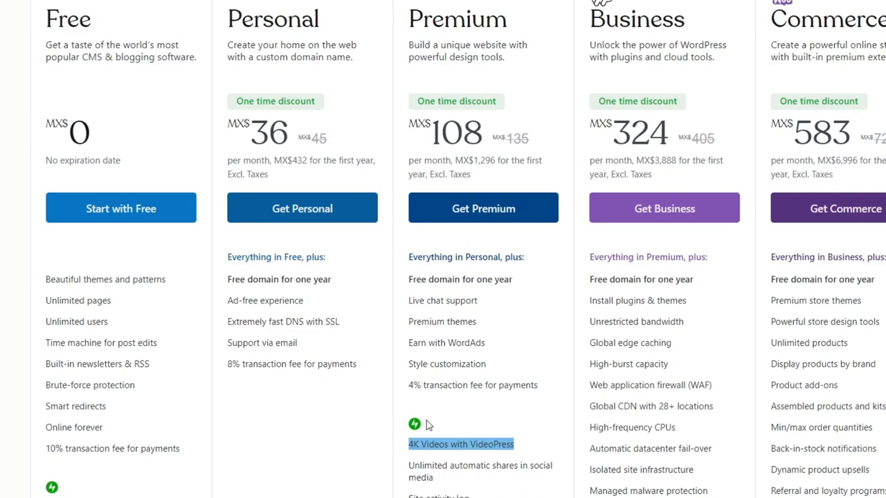
pyautogui.click(707, 491)
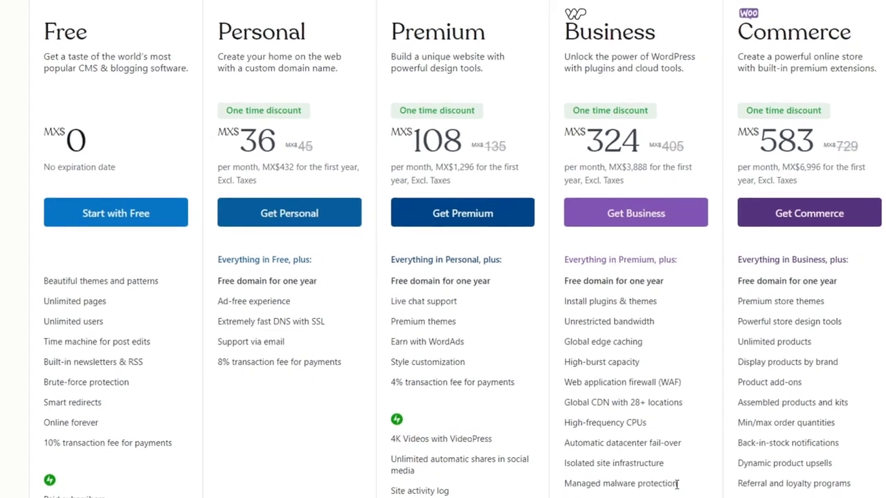
pyautogui.moveTo(677, 485); pyautogui.dragTo(642, 483)
pyautogui.scroll(-3, 865, 256)
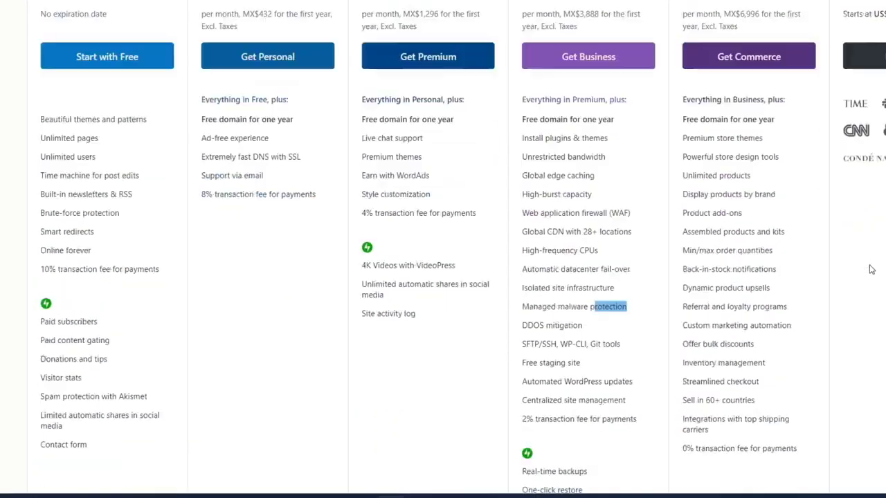
pyautogui.click(796, 412)
pyautogui.tripleClick(796, 411)
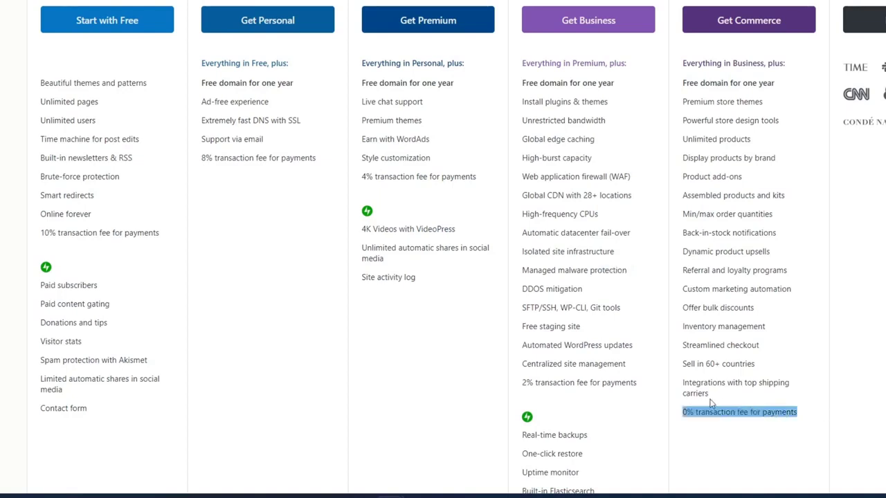
pyautogui.moveTo(764, 366); pyautogui.dragTo(683, 358)
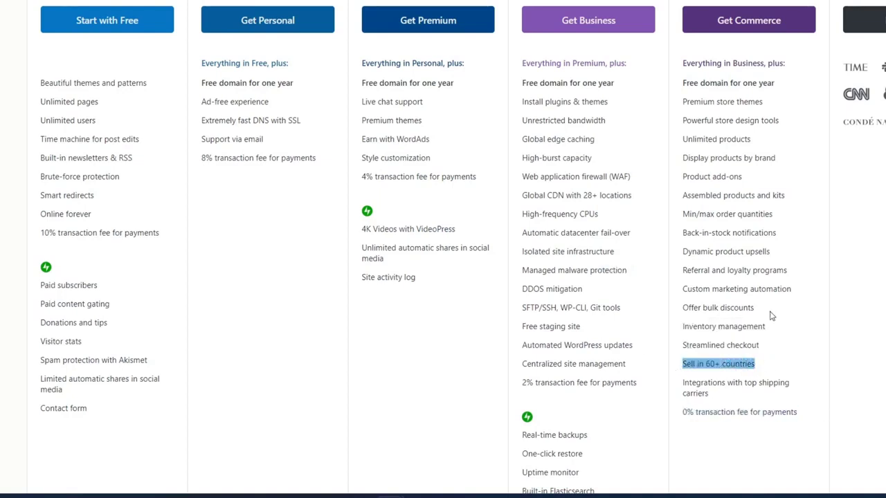
pyautogui.scroll(3, 772, 315)
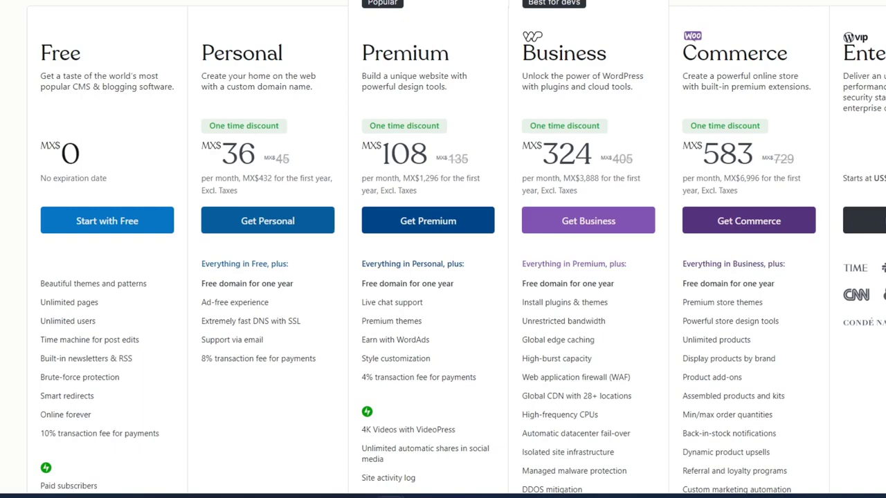
# Step: Start with the Free plan and set the website goal to "Promote myself or business"
pyautogui.click(107, 216)
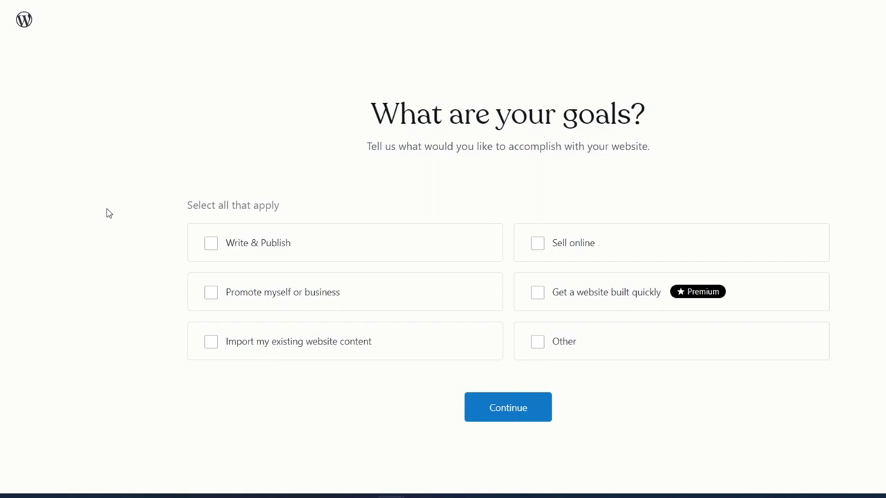
pyautogui.click(241, 288)
pyautogui.click(514, 416)
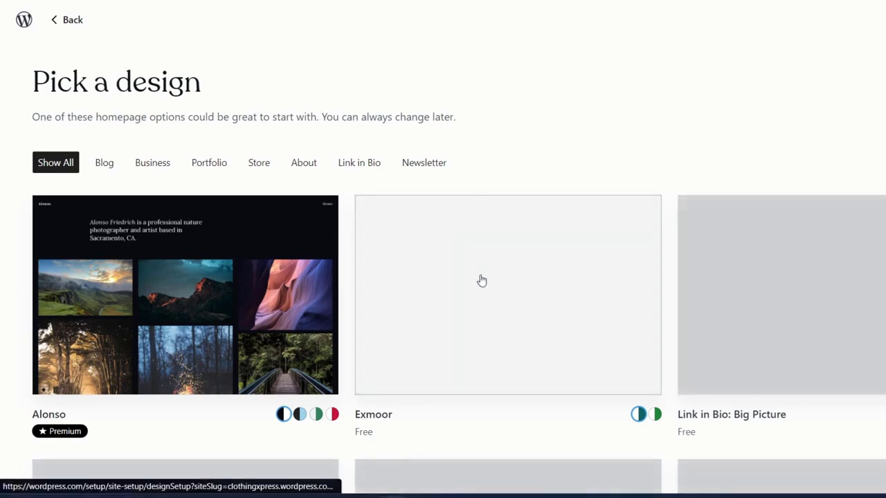
# Step: Browse the gallery of homepage designs for the new site
pyautogui.scroll(-8, 480, 281)
pyautogui.scroll(-3, 488, 293)
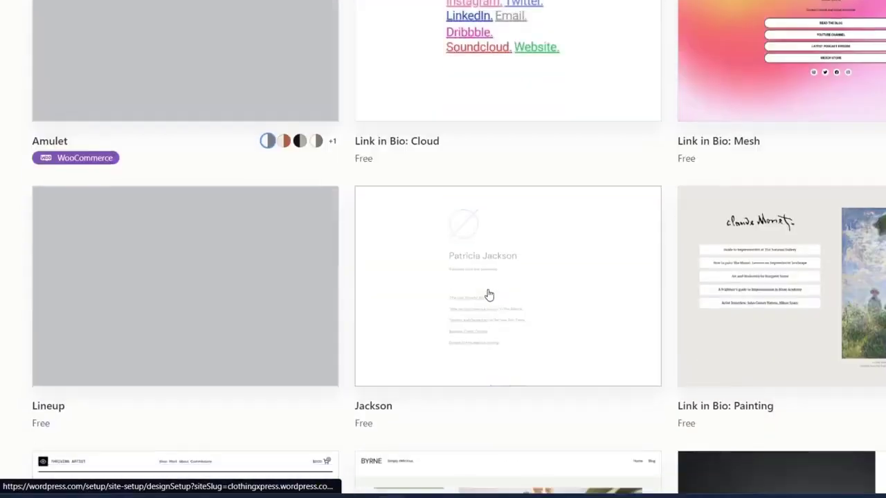
pyautogui.scroll(1, 671, 255)
pyautogui.scroll(3, 671, 254)
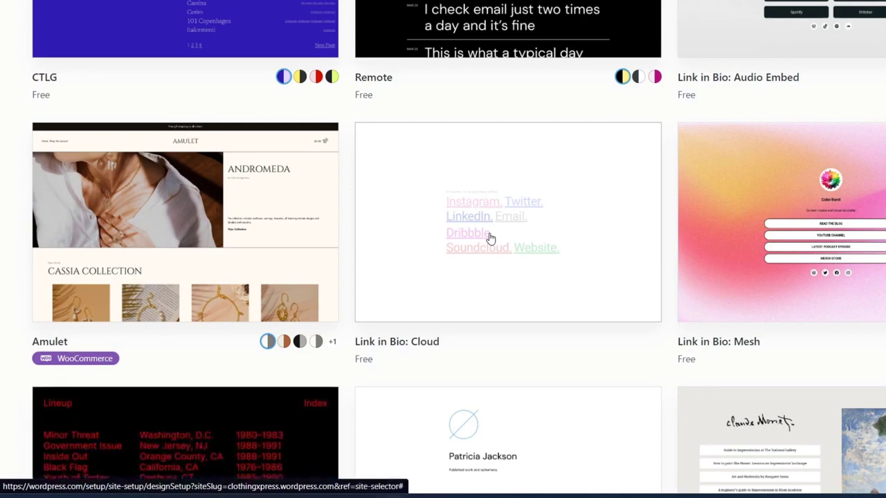
pyautogui.scroll(8, 488, 238)
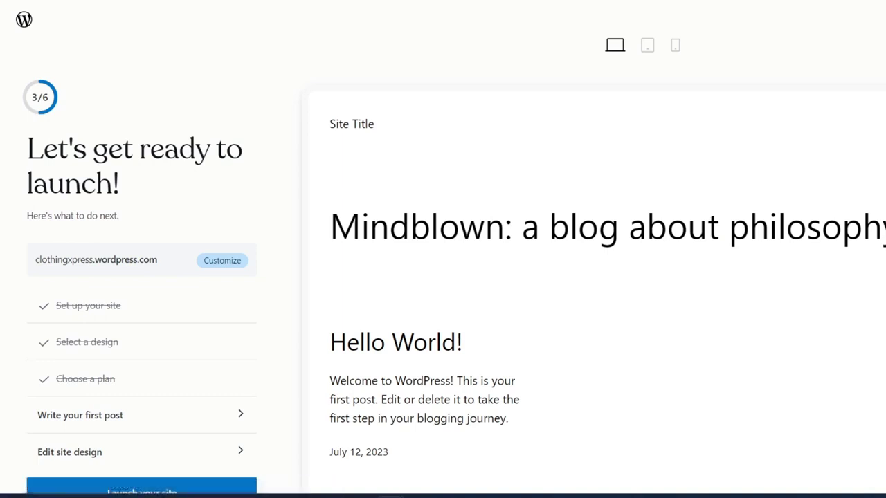
# Step: Look through the site preview on the launch checklist and open the site design for editing
pyautogui.scroll(-3, 447, 279)
pyautogui.scroll(-1, 251, 411)
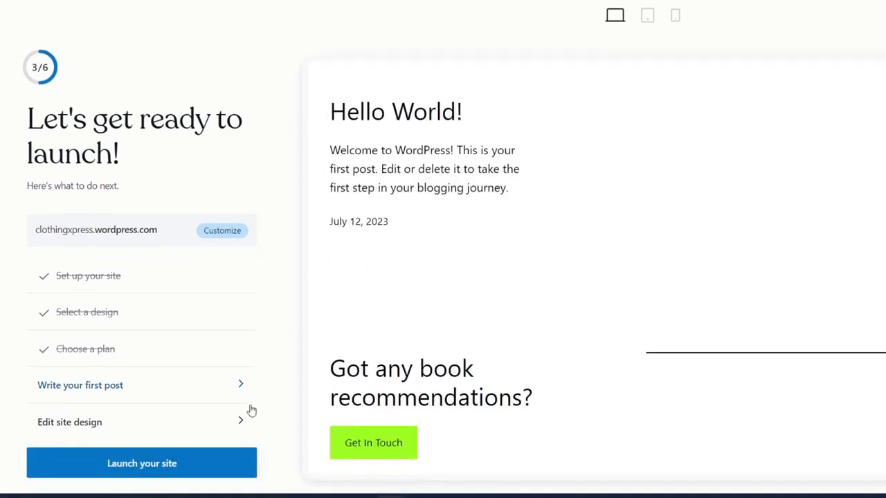
pyautogui.scroll(3, 643, 144)
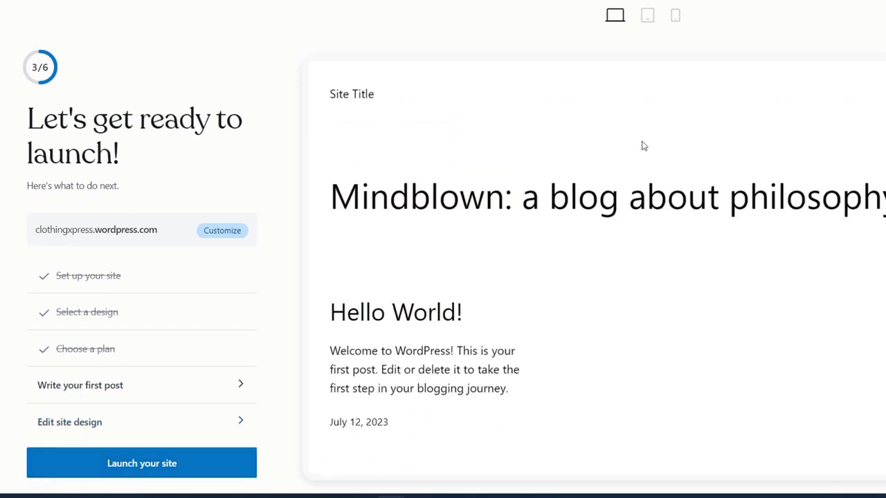
pyautogui.scroll(-3, 643, 145)
pyautogui.scroll(3, 642, 146)
pyautogui.scroll(-3, 577, 218)
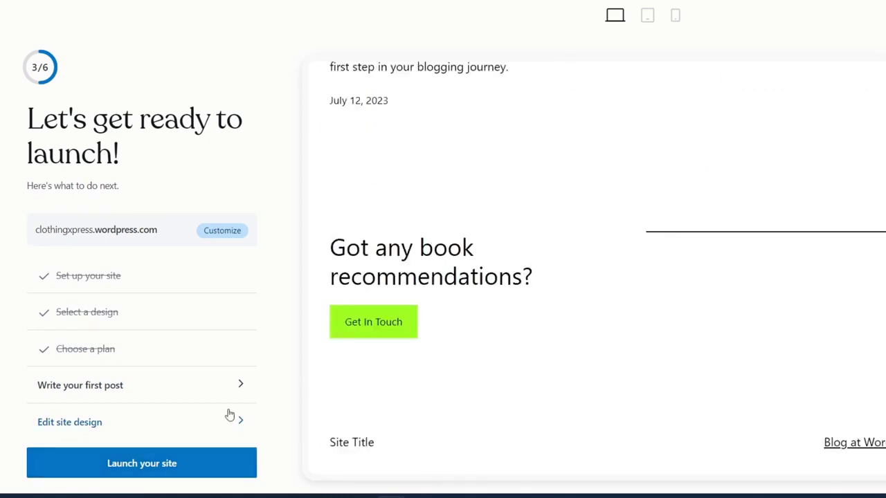
pyautogui.click(200, 419)
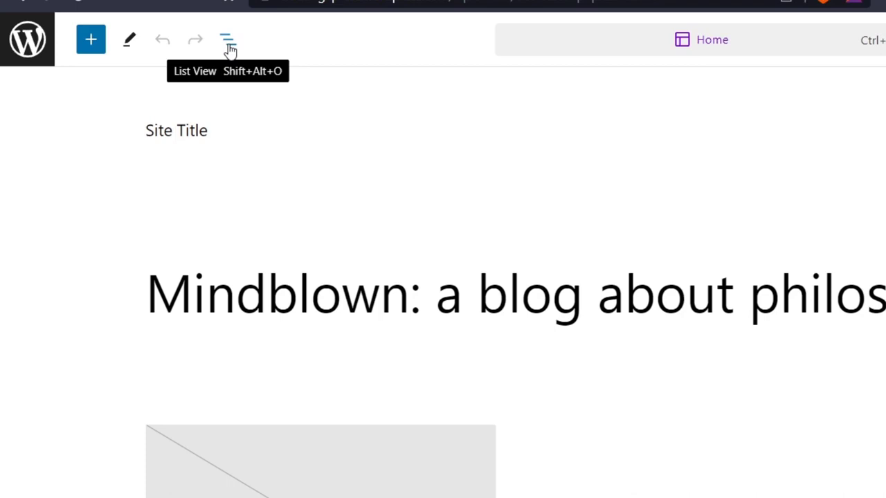
# Step: Clear the site title text in the header of the Home template
pyautogui.scroll(-15, 422, 317)
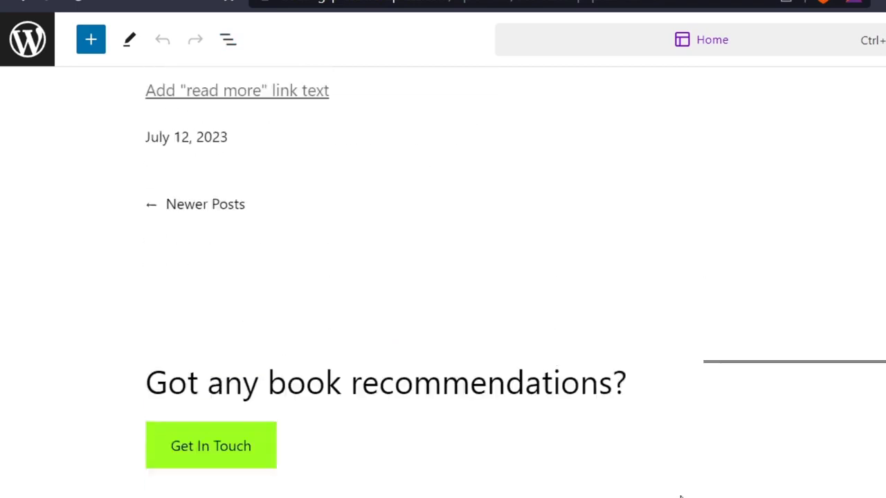
pyautogui.scroll(12, 681, 496)
pyautogui.scroll(-12, 681, 496)
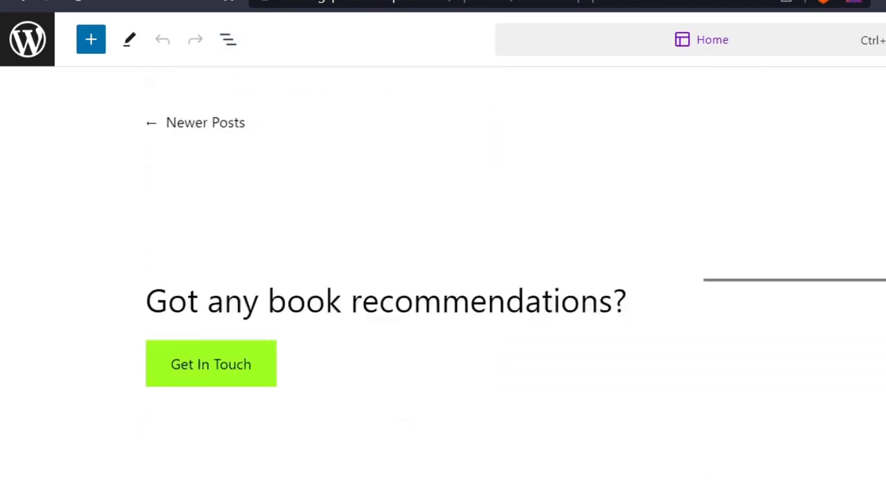
pyautogui.scroll(12, 681, 491)
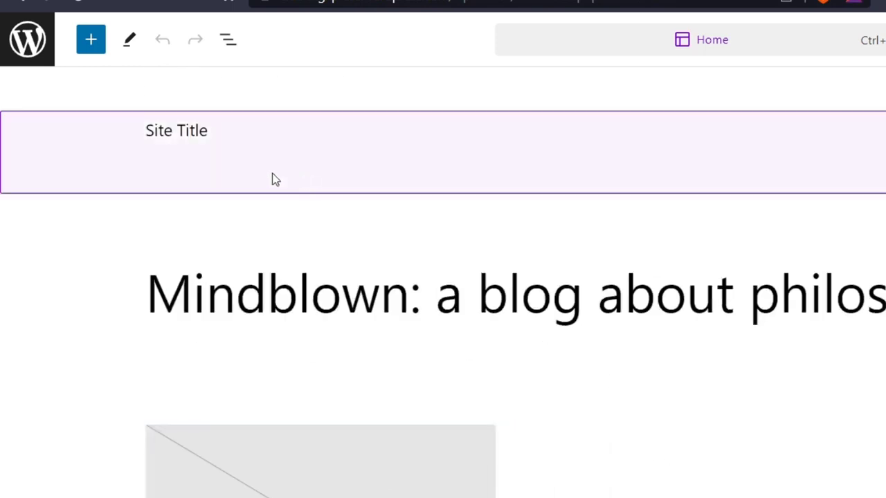
pyautogui.click(214, 144)
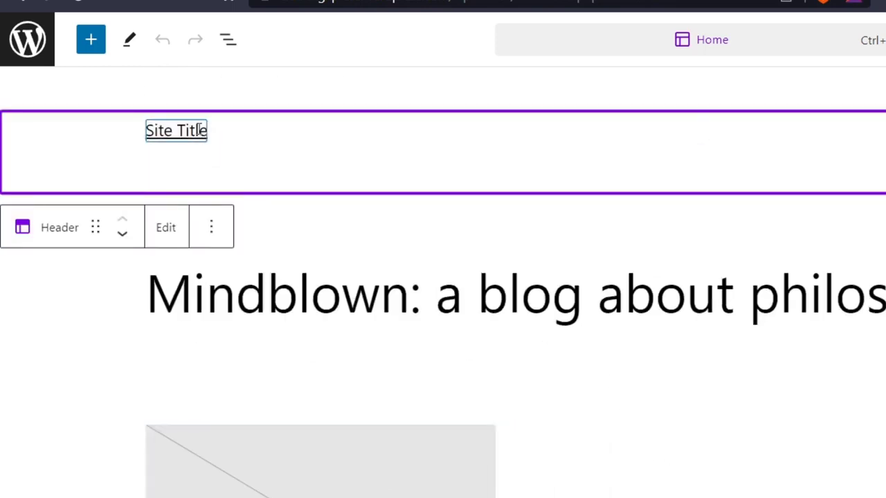
pyautogui.tripleClick(199, 130)
pyautogui.press('BackSpace')
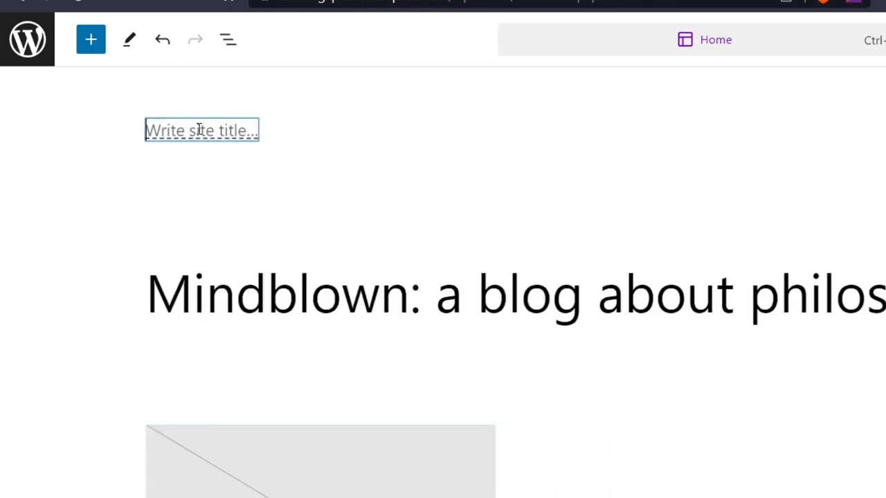
pyautogui.click(430, 230)
# Step: Replace the main page heading's text with "The Best Clothing Brands in 2023"
pyautogui.scroll(3, 794, 289)
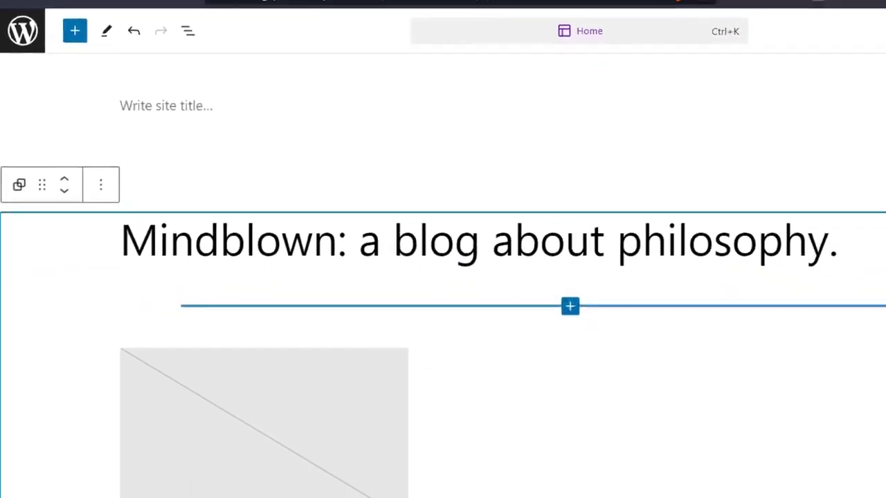
pyautogui.scroll(-10, 703, 401)
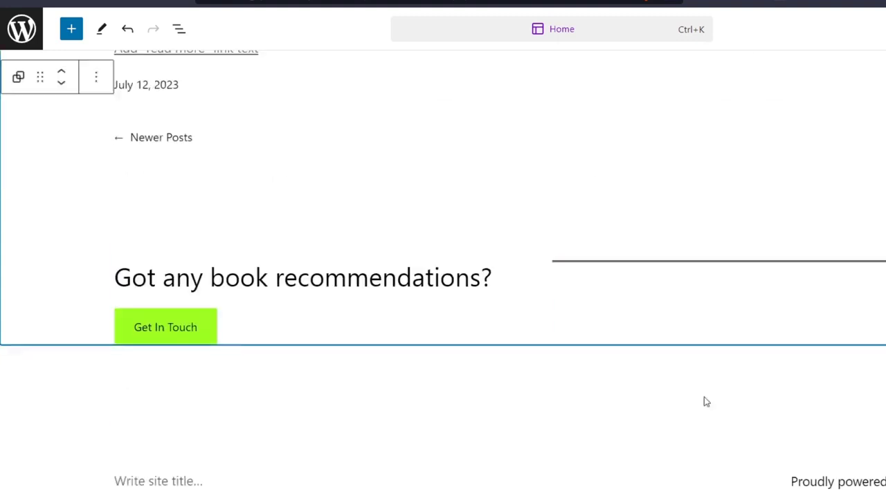
pyautogui.scroll(10, 800, 237)
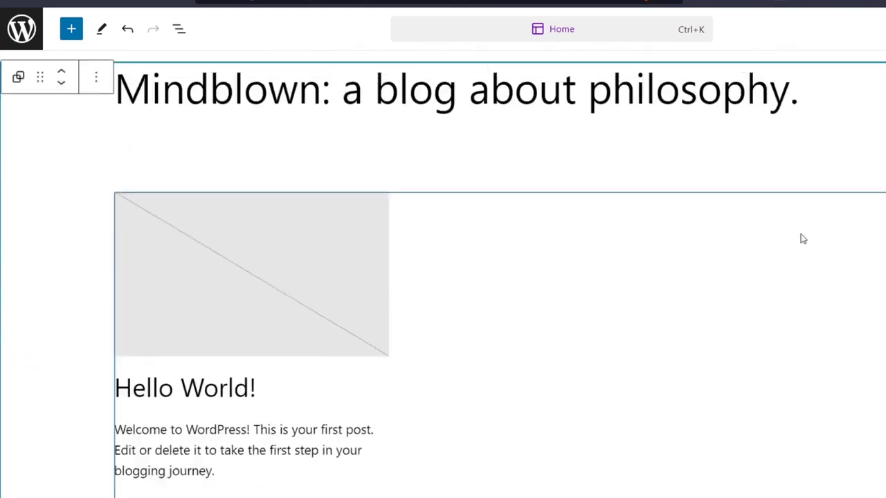
pyautogui.tripleClick(636, 229)
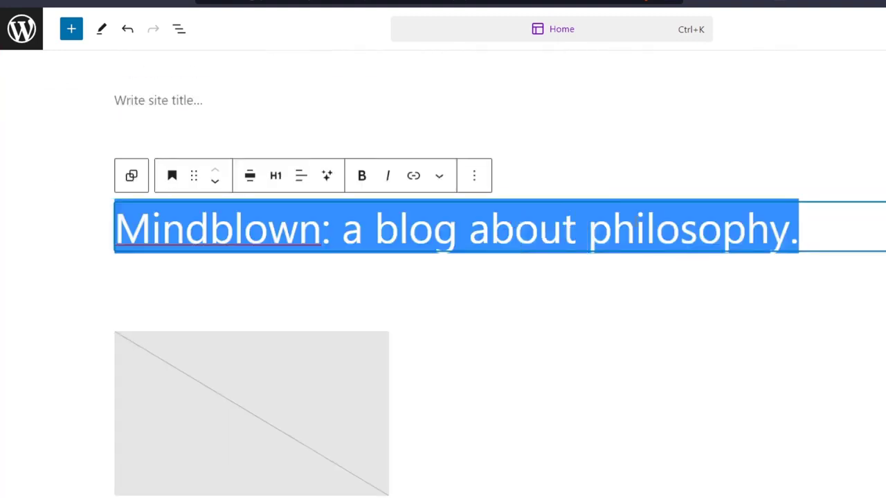
pyautogui.write('The T')
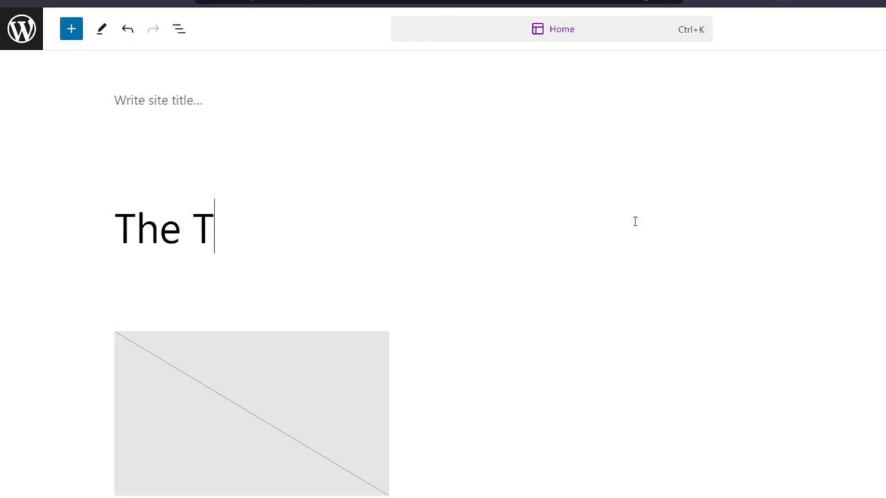
pyautogui.press('BackSpace')
pyautogui.press('BackSpace')
pyautogui.press('BackSpace')
pyautogui.press('BackSpace')
pyautogui.press('BackSpace')
pyautogui.write('The ')
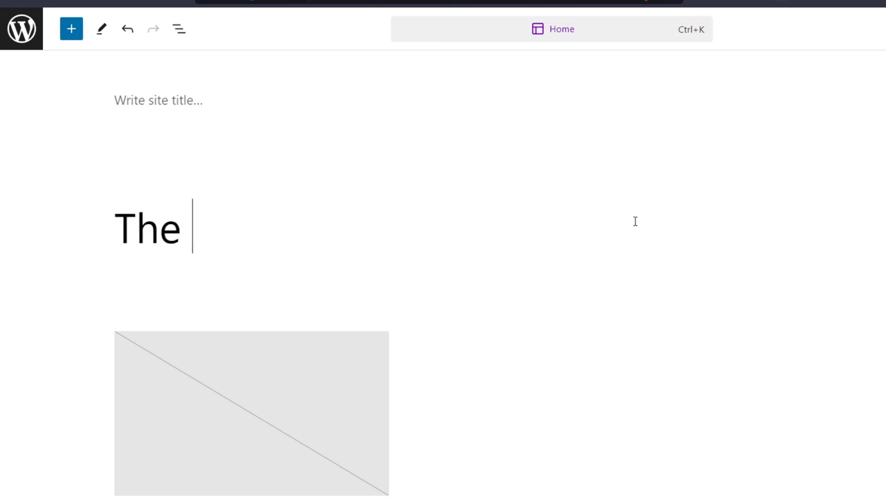
pyautogui.write('Best Clothing ')
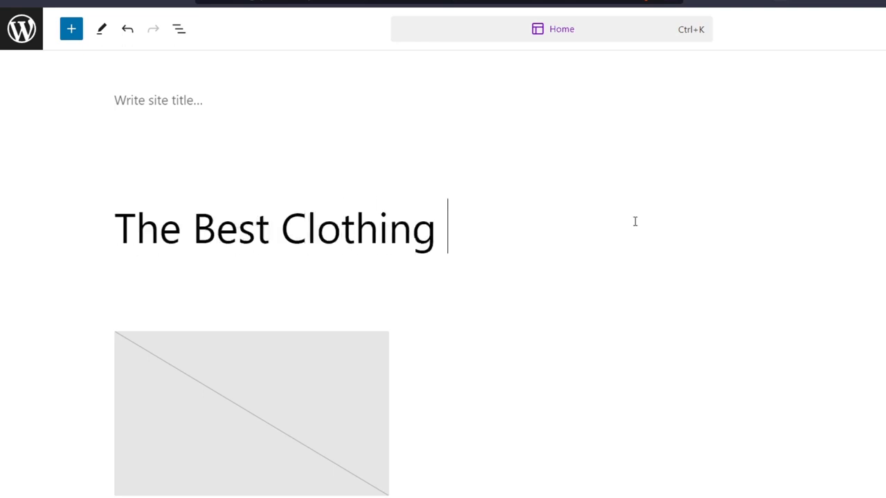
pyautogui.write('Brands in 2023')
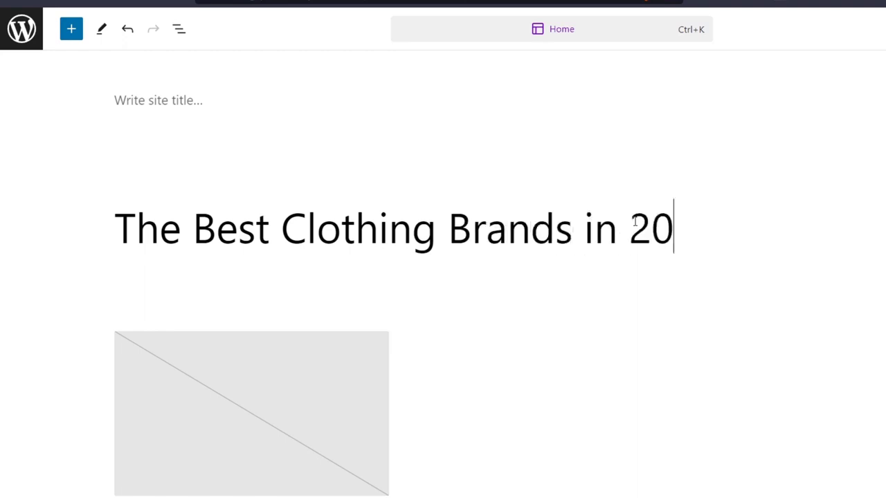
# Step: Delete the post template block that holds the sample "Hello World!" post
pyautogui.click(665, 291)
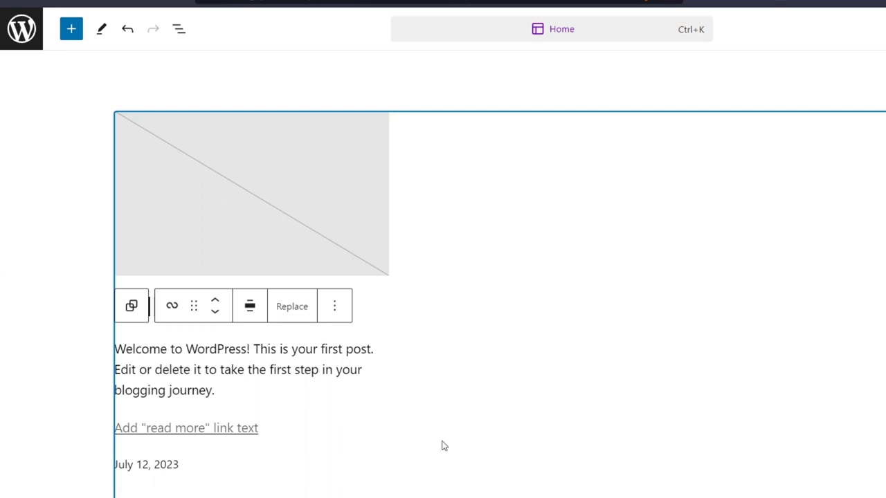
pyautogui.click(640, 371)
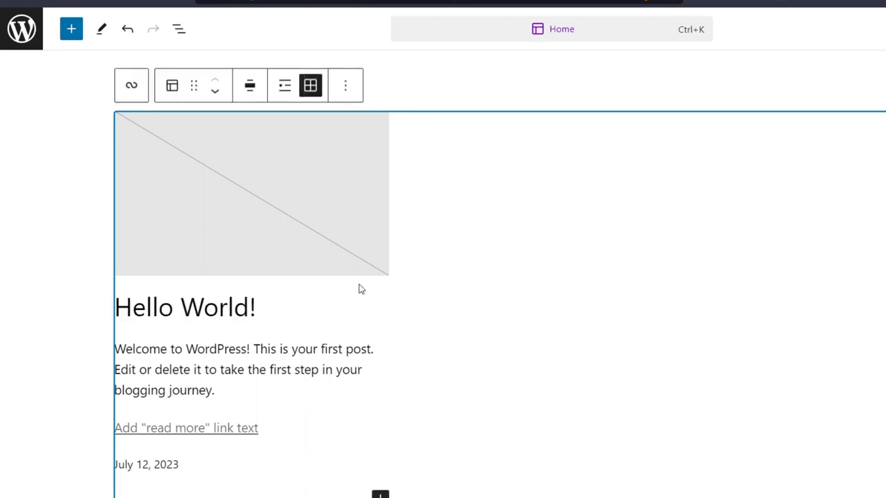
pyautogui.click(347, 84)
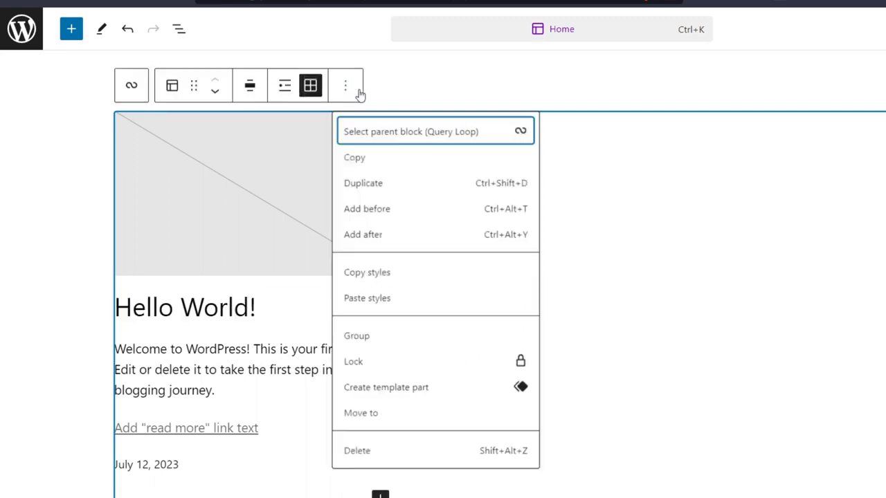
pyautogui.click(495, 456)
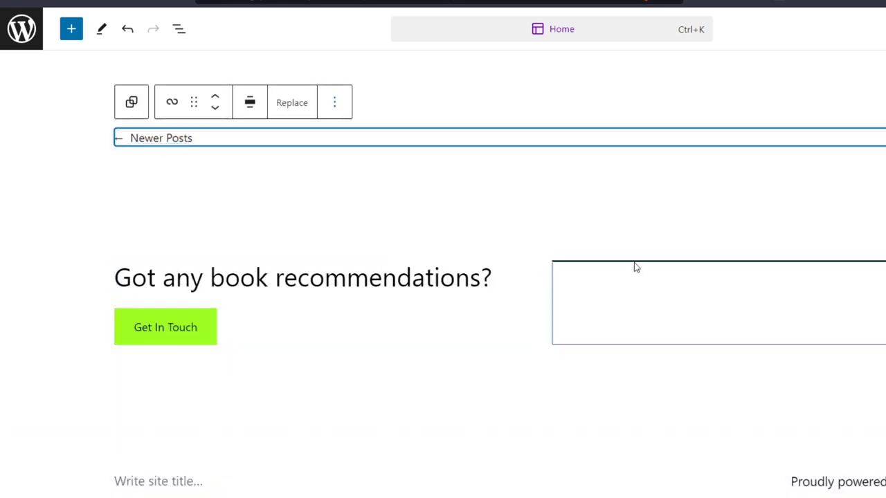
# Step: Insert an AI Assistant (Experimental) block below the page heading, in the area with the Newer Posts link
pyautogui.scroll(3, 580, 263)
pyautogui.click(472, 294)
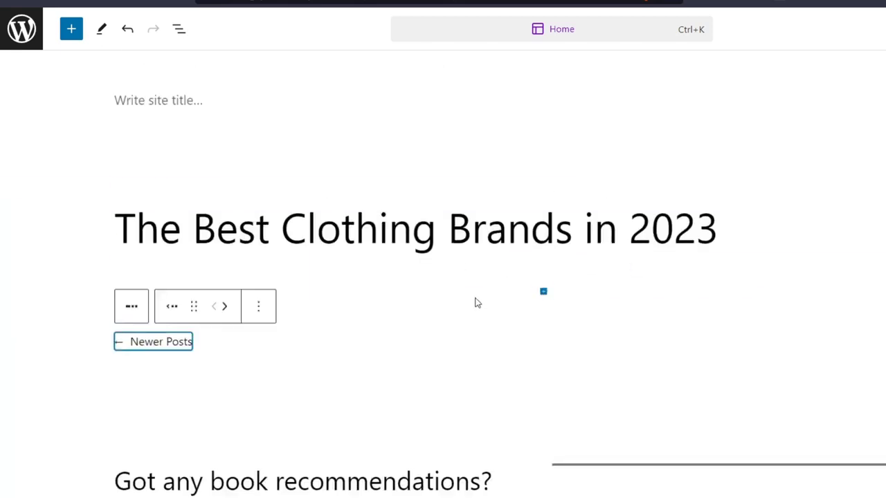
pyautogui.click(475, 298)
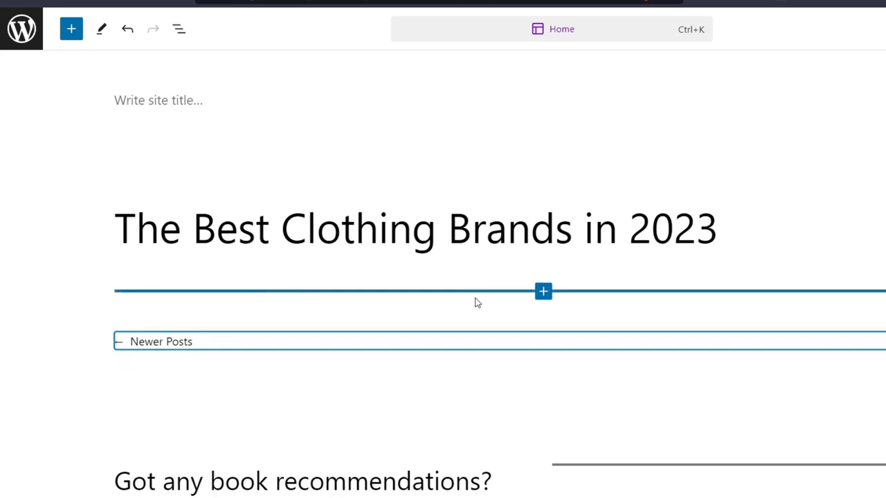
pyautogui.click(544, 294)
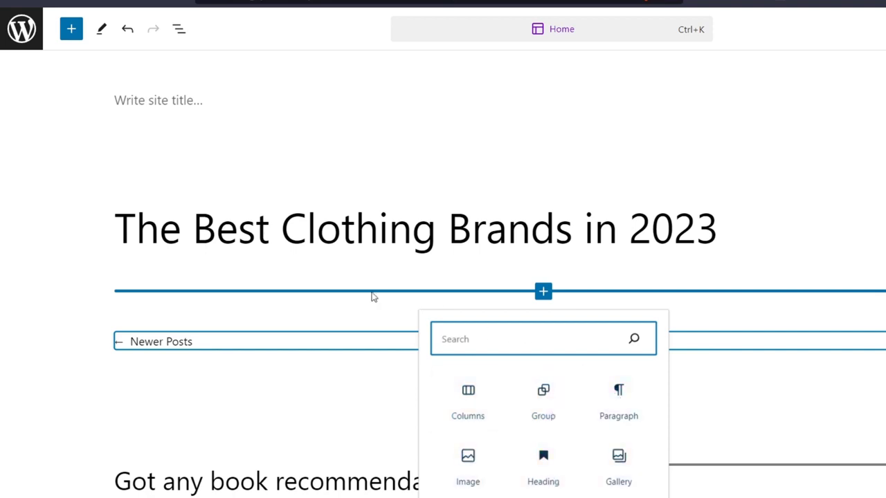
pyautogui.click(71, 29)
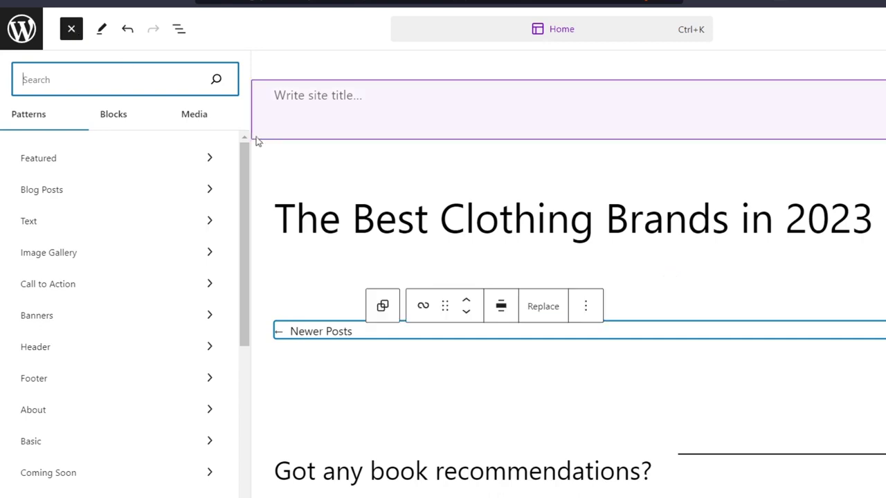
pyautogui.click(184, 114)
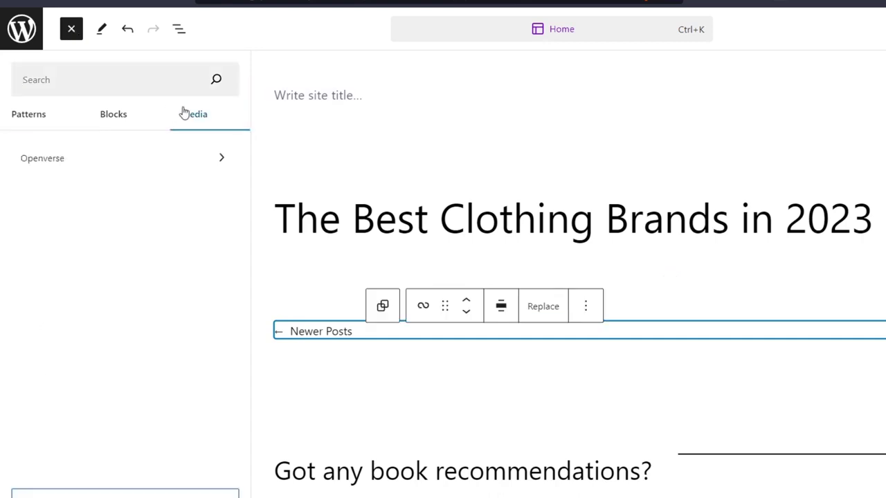
pyautogui.click(115, 120)
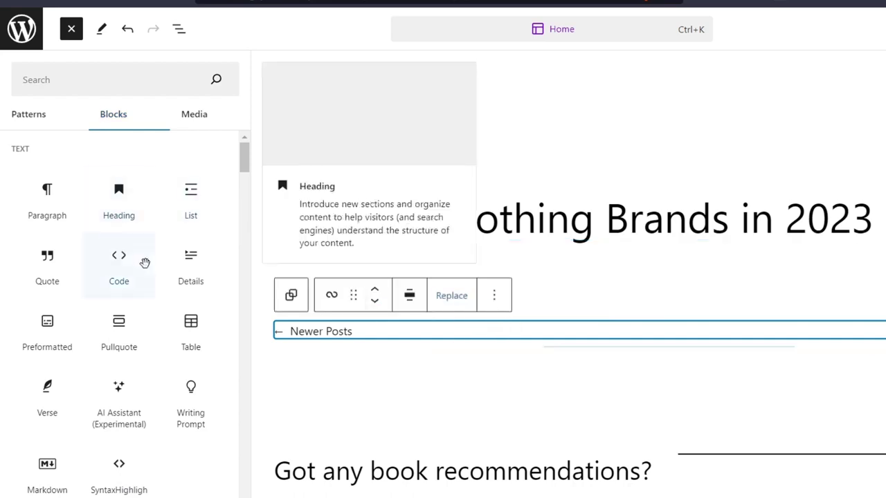
pyautogui.click(128, 400)
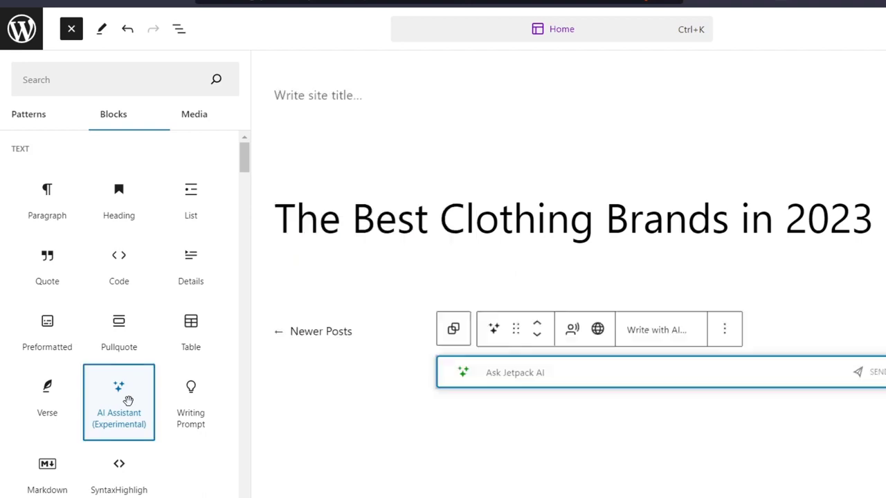
# Step: Generate text with the AI prompt "introduction of my blog about the most trending clothes of the 2023", review it and accept it
pyautogui.click(549, 373)
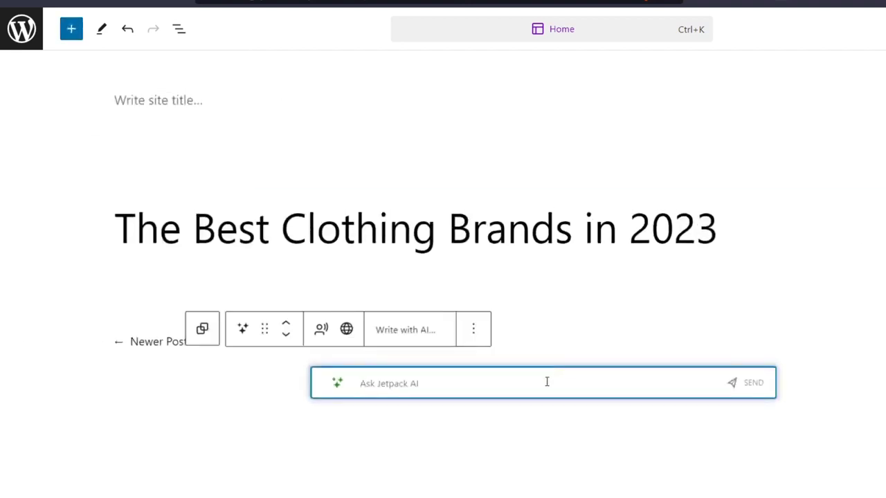
pyautogui.write('introduction of my blog about the most trending clothes of the 2023')
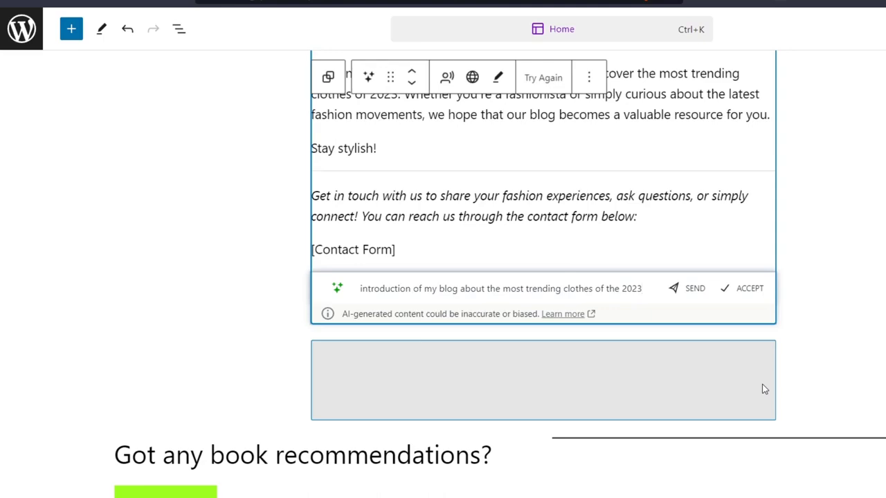
pyautogui.scroll(6, 632, 283)
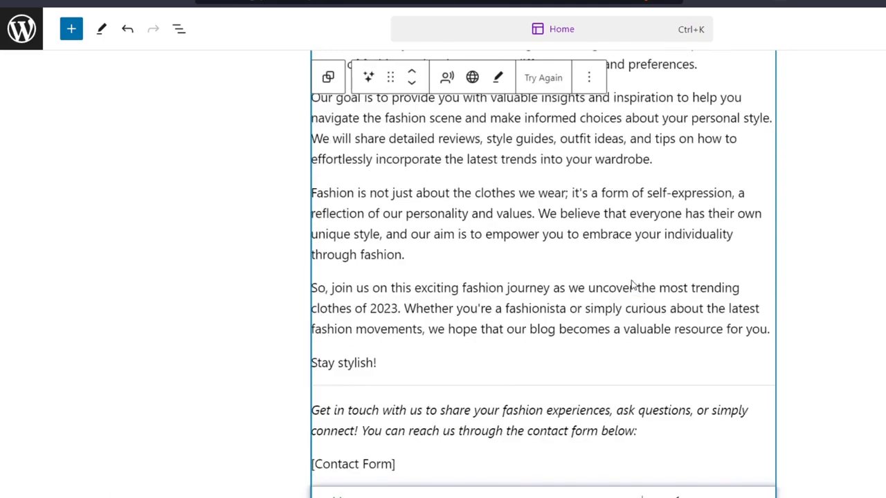
pyautogui.scroll(3, 633, 283)
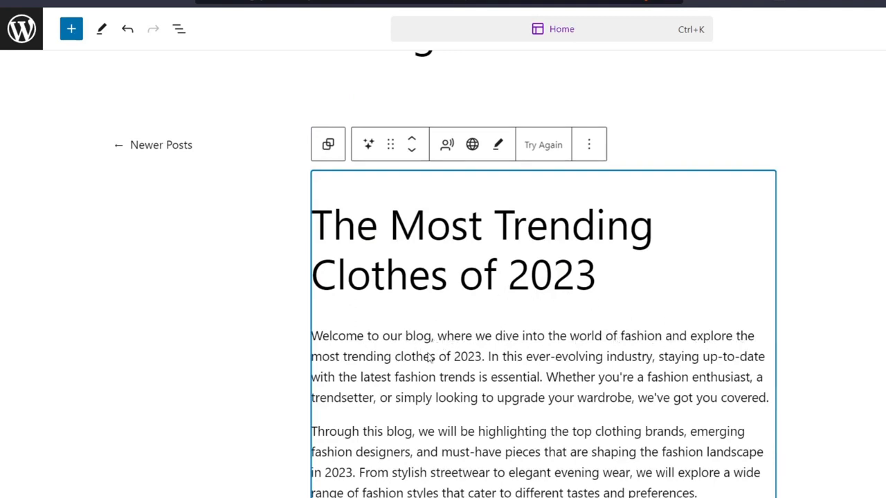
pyautogui.scroll(-3, 563, 381)
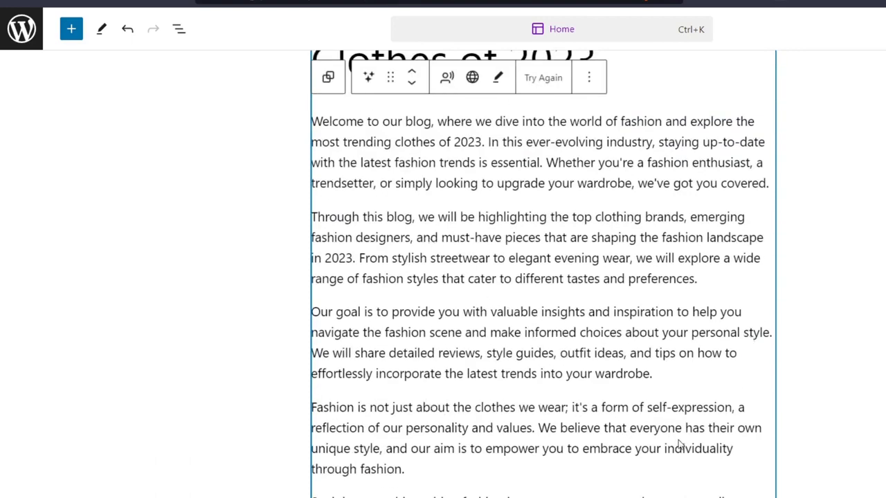
pyautogui.scroll(-3, 624, 435)
pyautogui.scroll(-3, 500, 359)
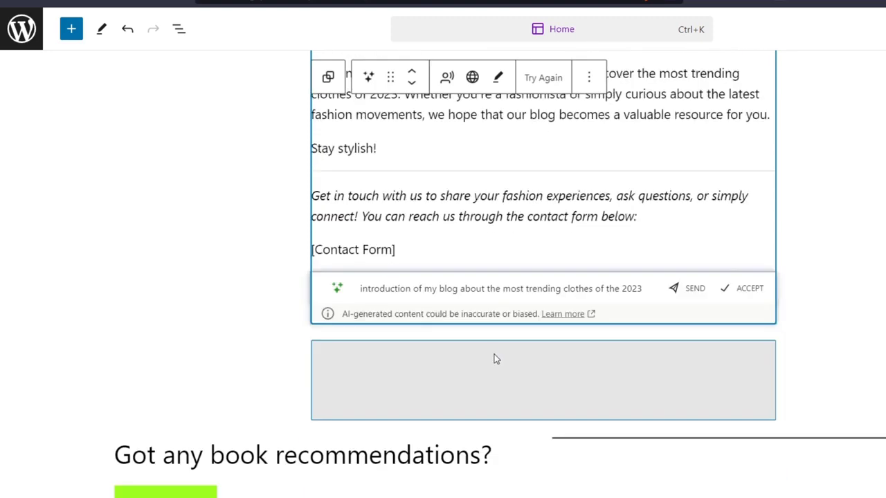
pyautogui.click(731, 294)
pyautogui.click(731, 293)
# Step: Move the text "The Best Clothing Brands in 2023" from the page heading into the heading above the introduction, replacing that heading's text
pyautogui.scroll(11, 730, 293)
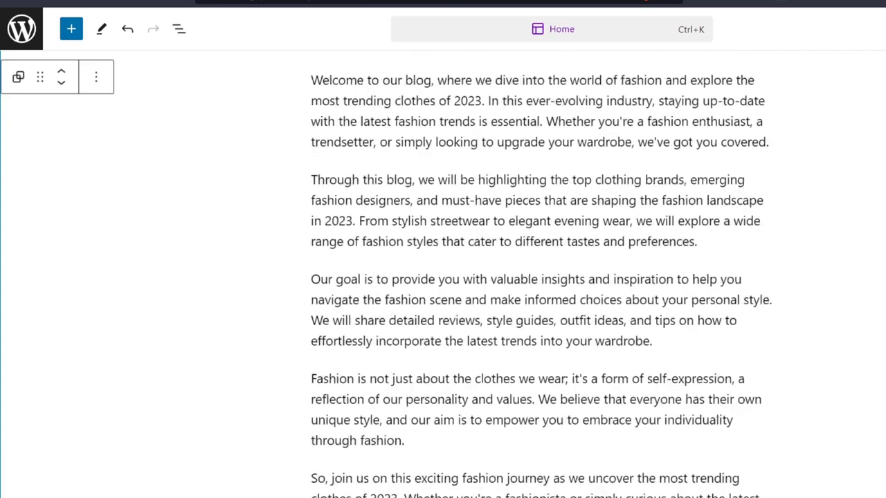
pyautogui.click(602, 350)
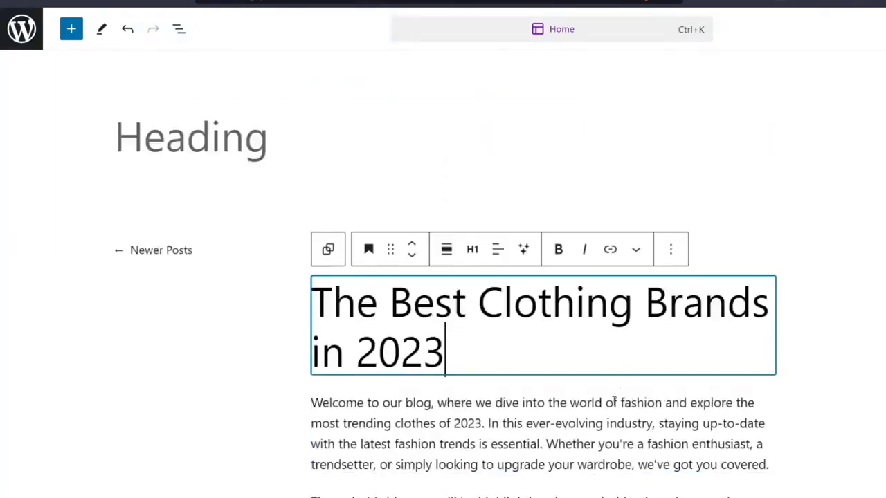
pyautogui.click(613, 407)
pyautogui.click(845, 411)
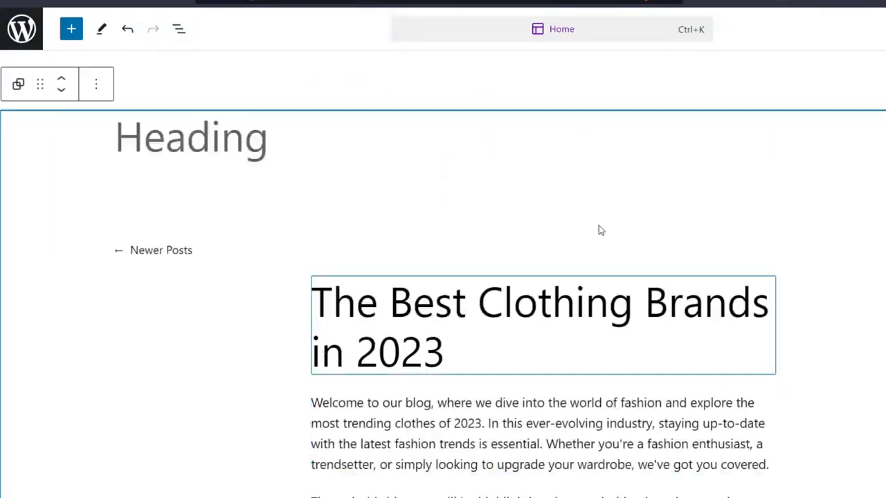
# Step: Search Openverse for "clothes" and insert the photo of clothes hanging on racks between the article heading and the welcome paragraph
pyautogui.click(72, 29)
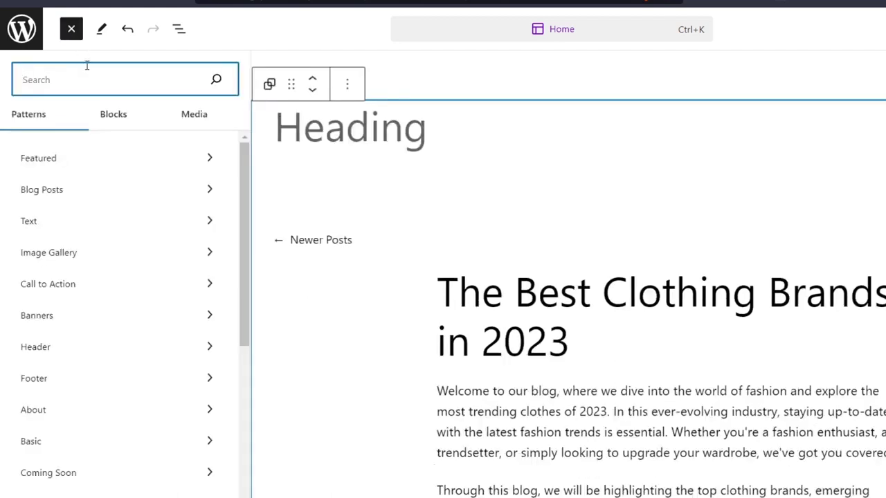
pyautogui.click(188, 114)
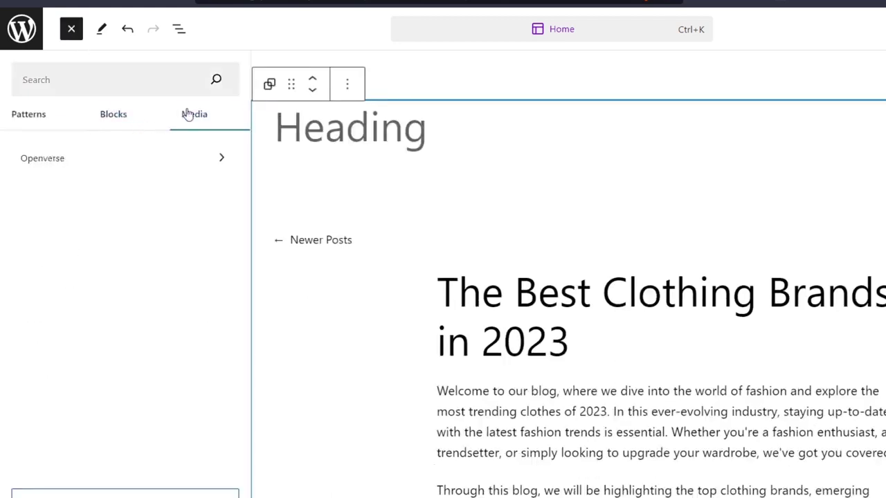
pyautogui.click(176, 170)
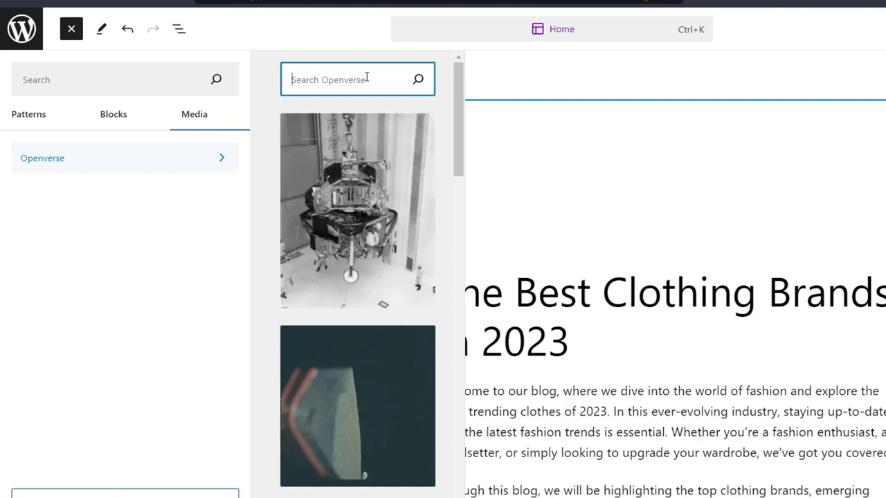
pyautogui.write('clothes')
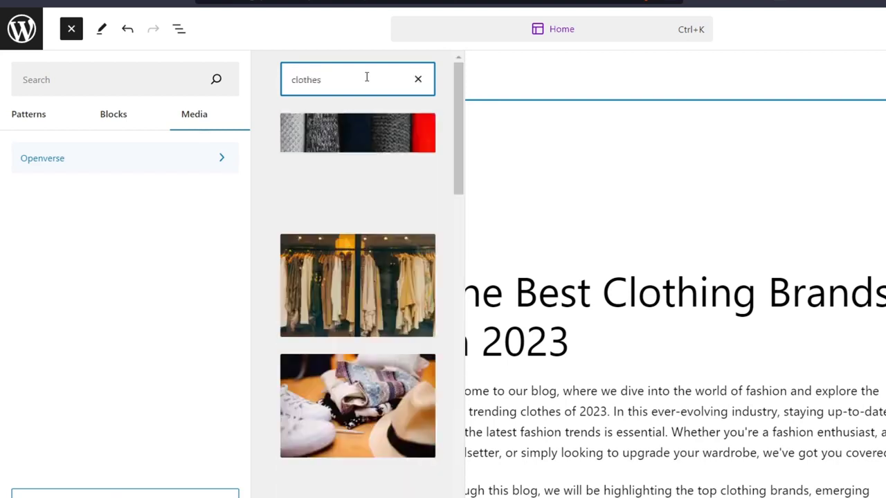
pyautogui.click(382, 270)
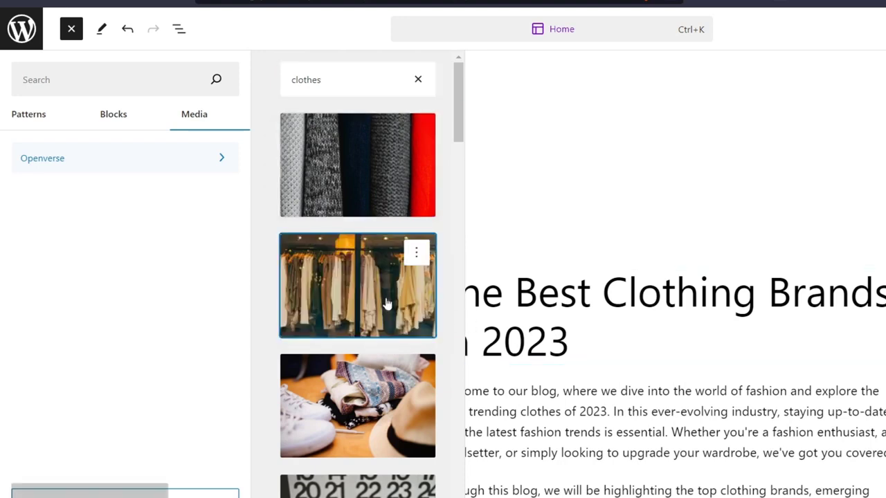
pyautogui.moveTo(459, 318); pyautogui.dragTo(599, 367)
pyautogui.click(868, 305)
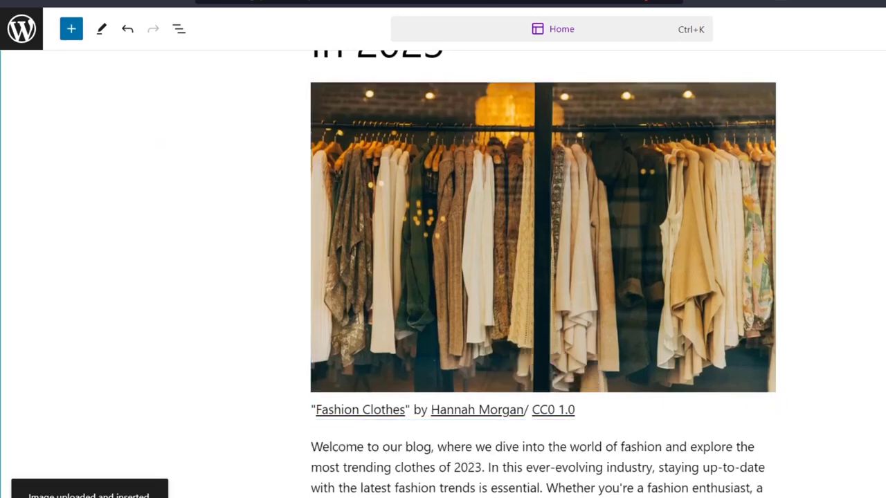
pyautogui.scroll(4, 879, 300)
pyautogui.scroll(3, 878, 301)
pyautogui.scroll(-6, 876, 304)
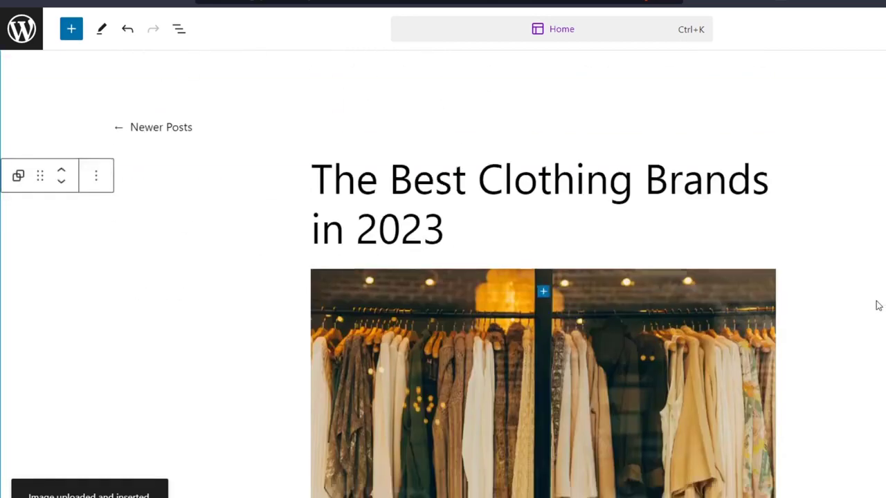
# Step: Remove the extra clothes photo that sits between the Get In Touch section and the site footer
pyautogui.click(622, 347)
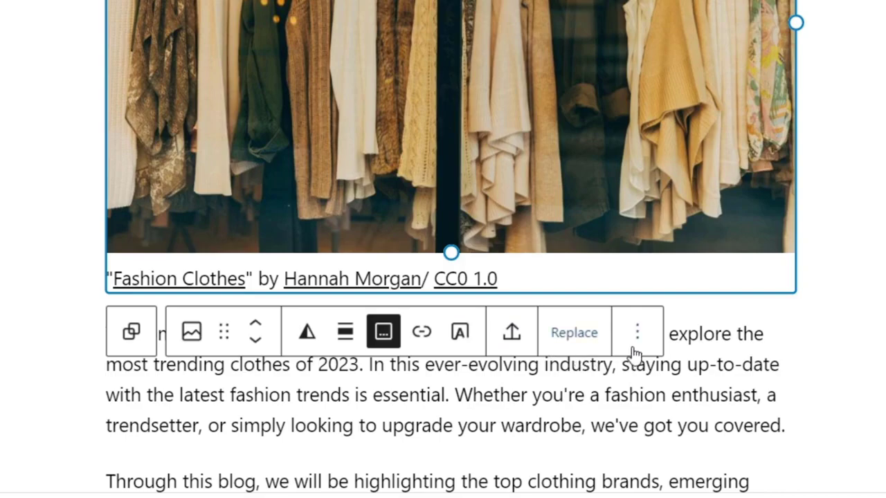
pyautogui.click(862, 52)
pyautogui.scroll(-5, 862, 53)
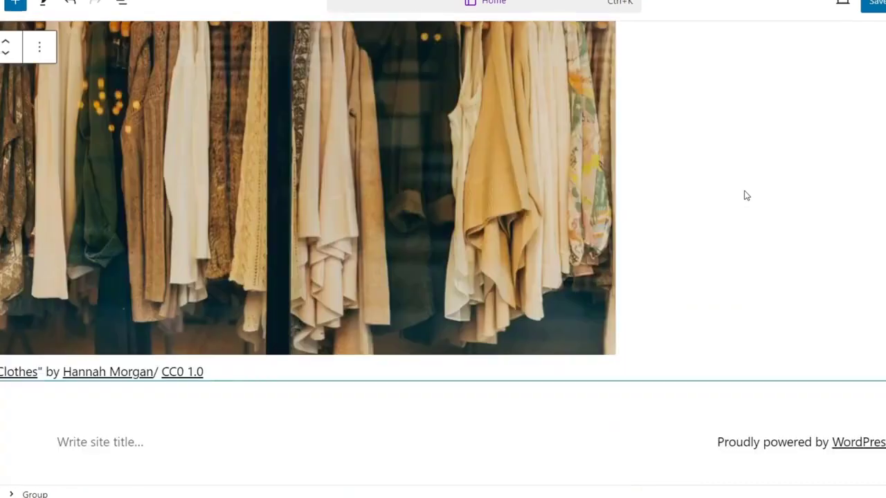
pyautogui.scroll(3, 746, 196)
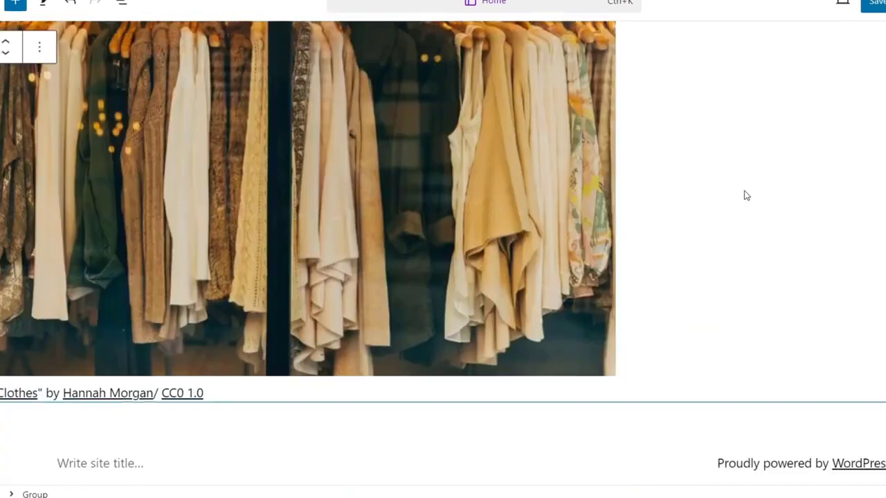
pyautogui.click(463, 247)
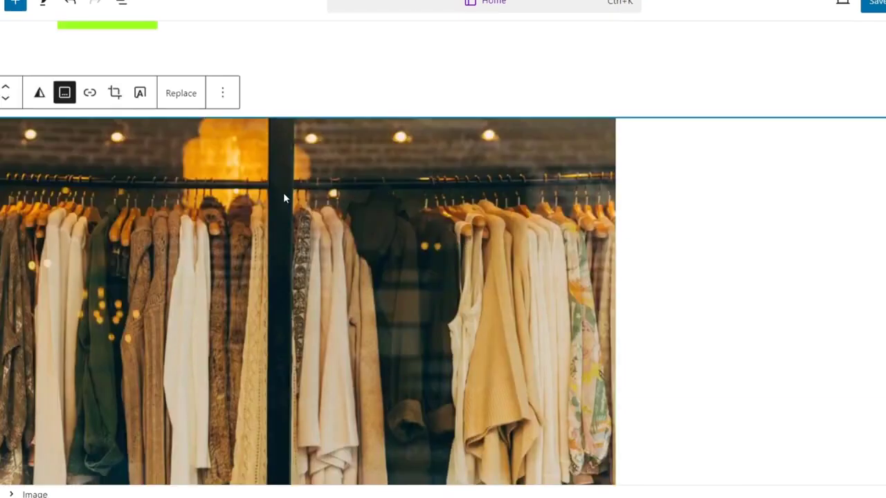
pyautogui.click(66, 92)
# Step: Move the original site header below the page content, directly above the footer
pyautogui.scroll(-3, 450, 352)
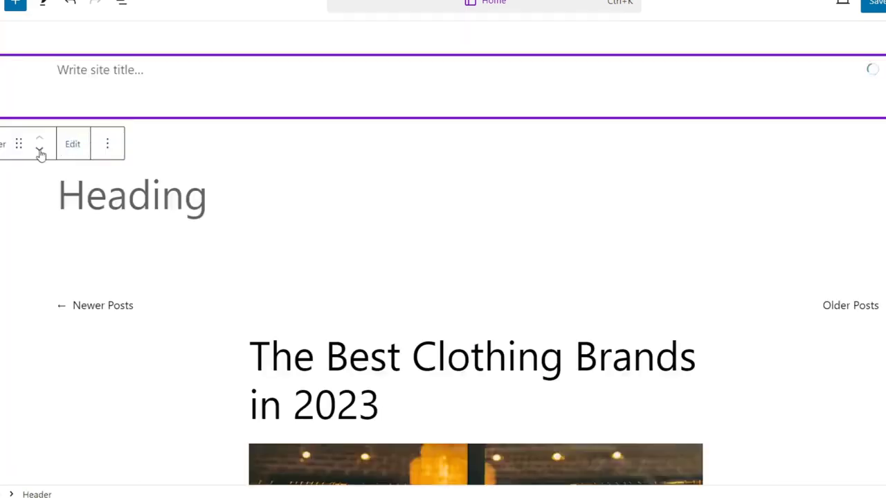
pyautogui.click(39, 149)
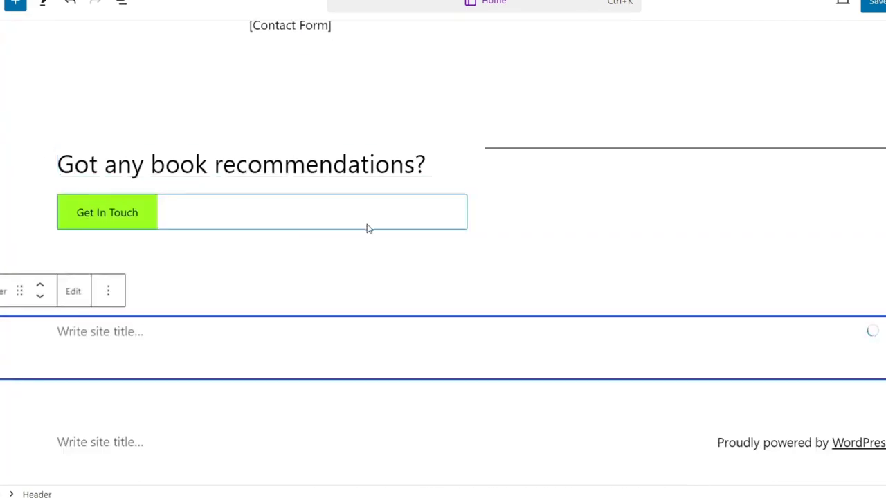
pyautogui.scroll(10, 367, 228)
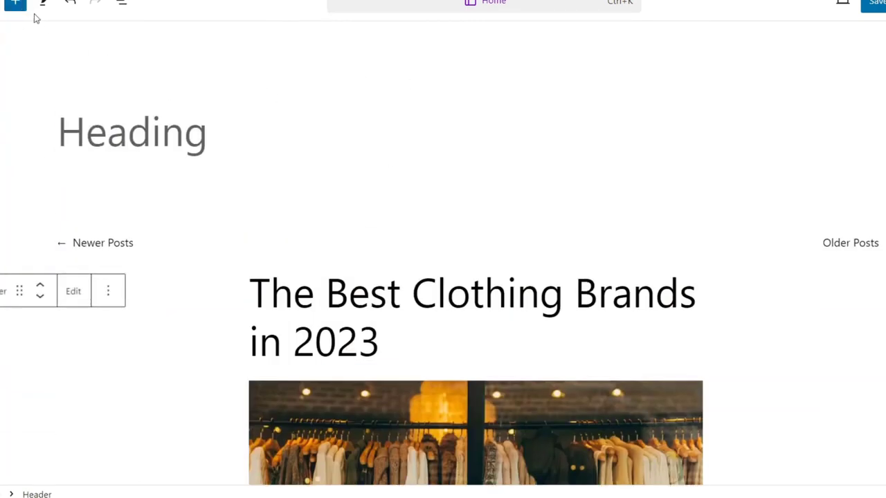
# Step: Insert the "Header with Button" pattern between the empty page heading and the Newer Posts link
pyautogui.click(16, 5)
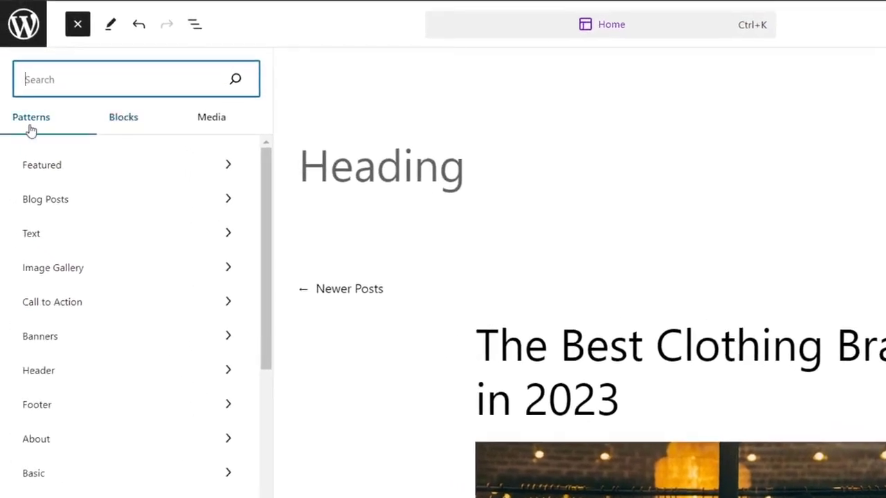
pyautogui.click(104, 371)
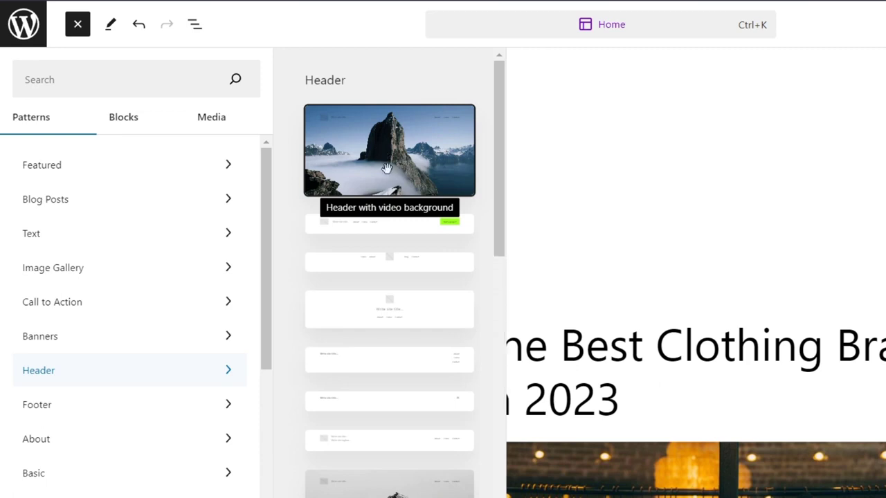
pyautogui.click(387, 170)
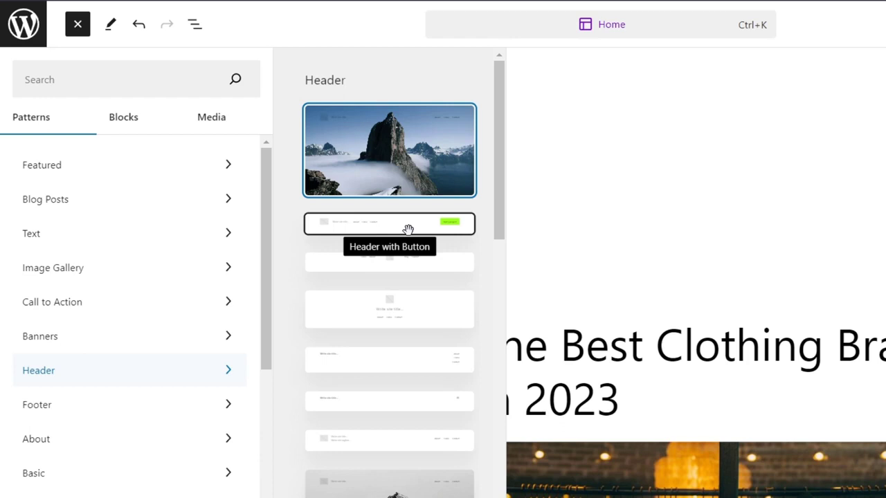
pyautogui.moveTo(411, 229); pyautogui.dragTo(556, 223)
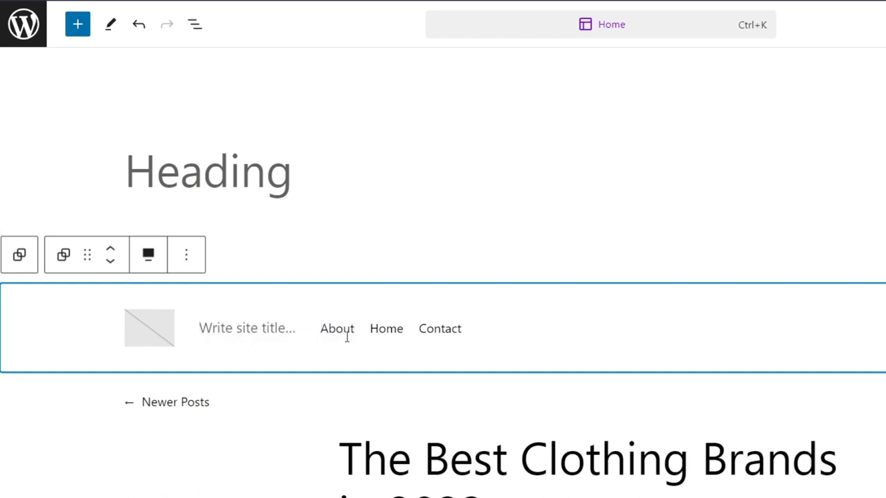
# Step: Move the newly inserted header above the empty page heading
pyautogui.click(330, 196)
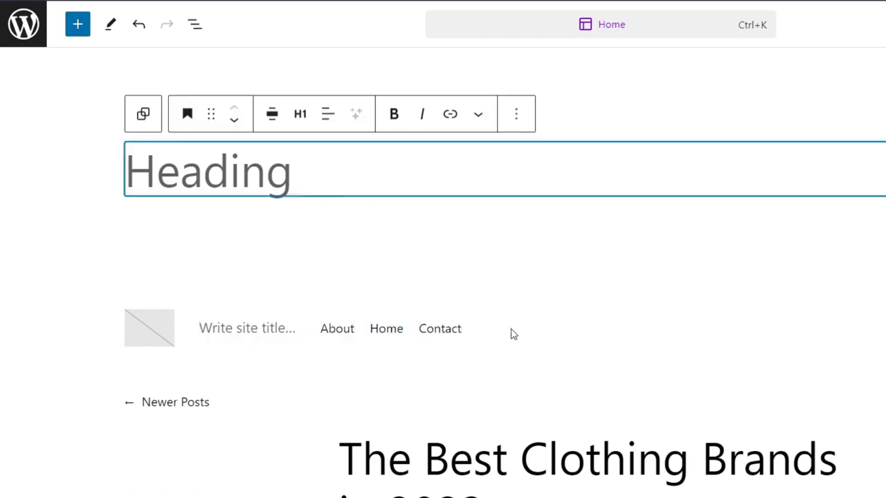
pyautogui.click(569, 332)
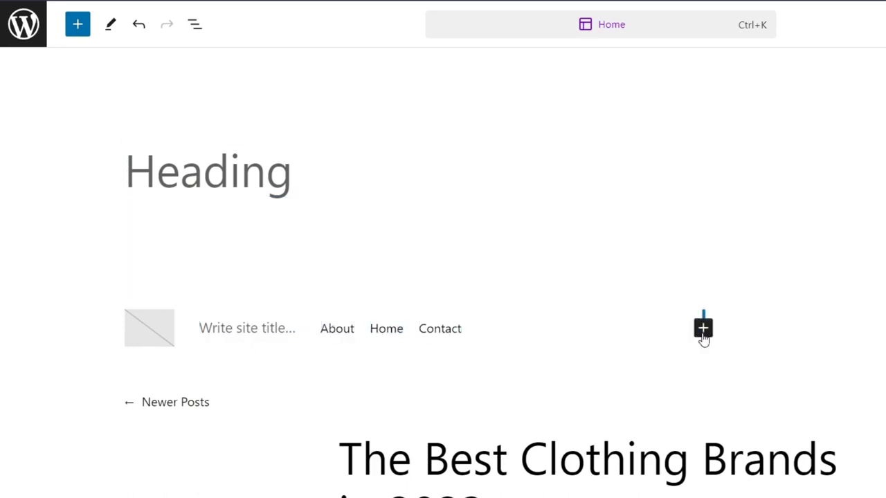
pyautogui.click(91, 361)
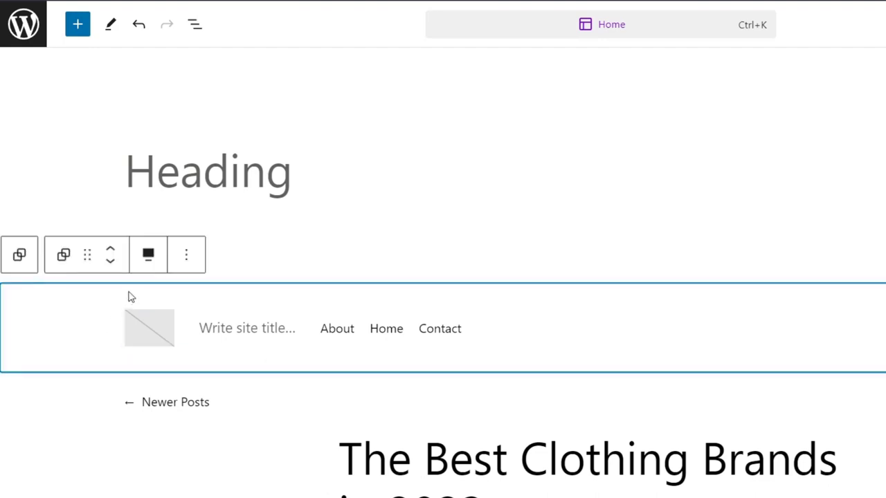
pyautogui.click(110, 249)
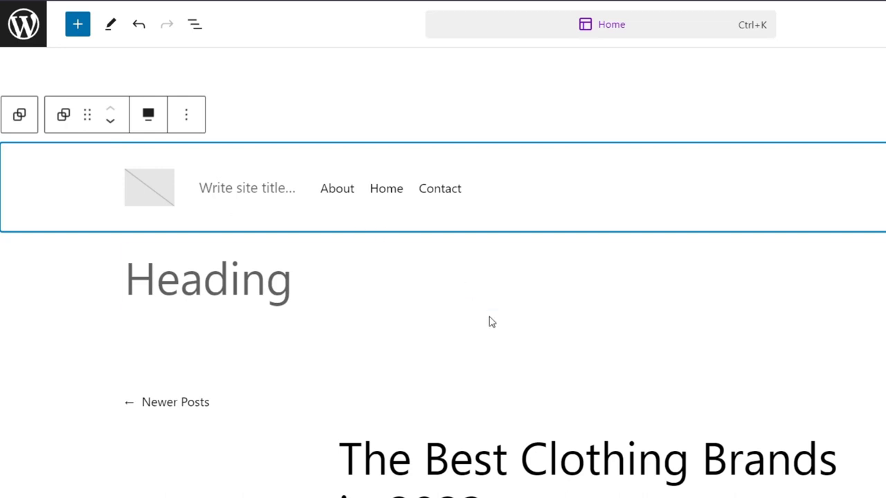
# Step: Delete the empty heading block between the new header and the Newer Posts link
pyautogui.click(115, 304)
pyautogui.click(34, 278)
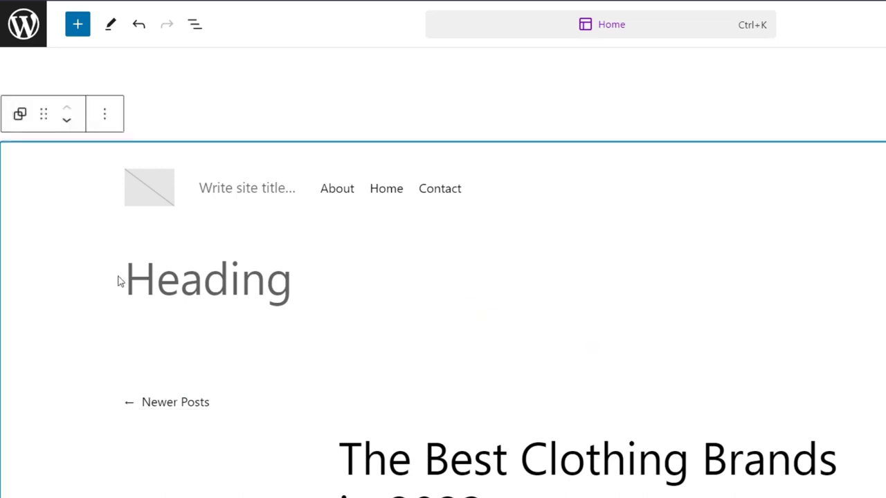
pyautogui.click(383, 266)
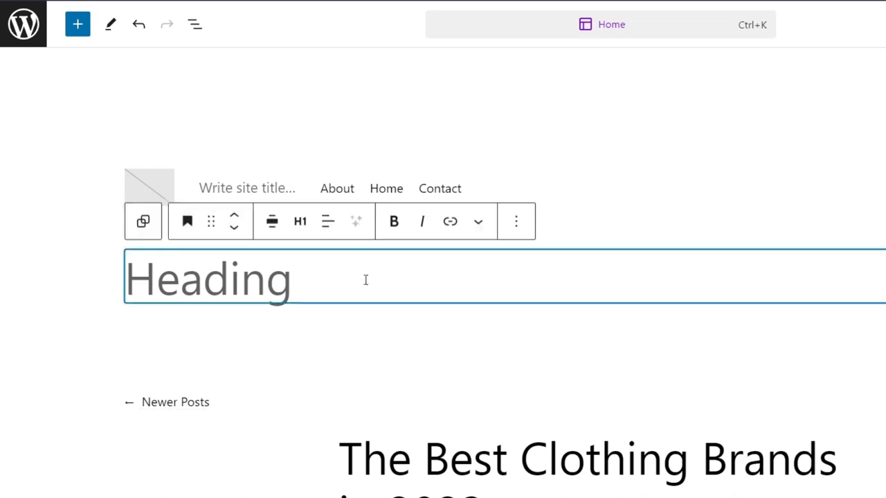
pyautogui.click(515, 221)
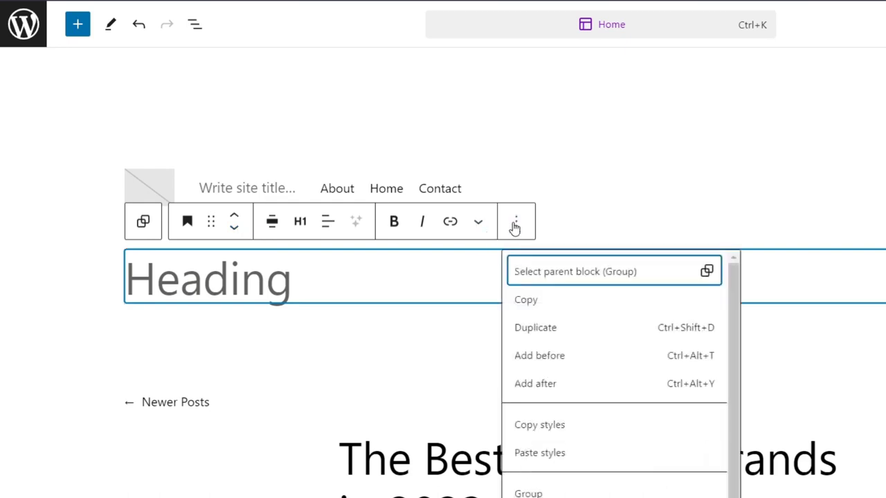
pyautogui.scroll(-1, 642, 494)
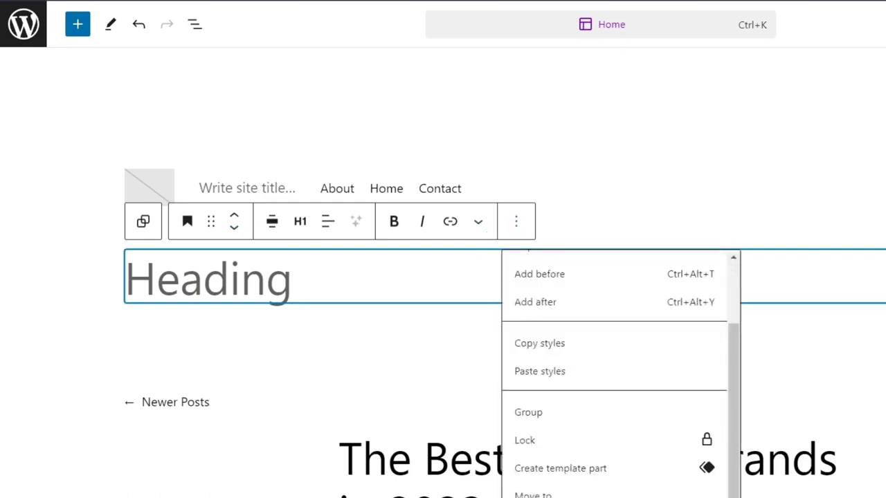
pyautogui.click(539, 497)
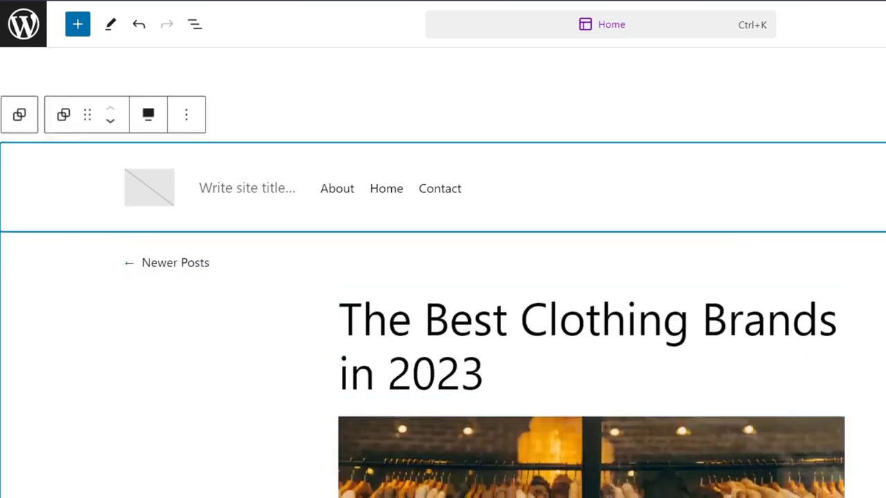
# Step: Set the header's site title to "Clothing Xpress" and rename its Contact link to "Trending 2023"
pyautogui.click(874, 312)
pyautogui.scroll(-10, 798, 363)
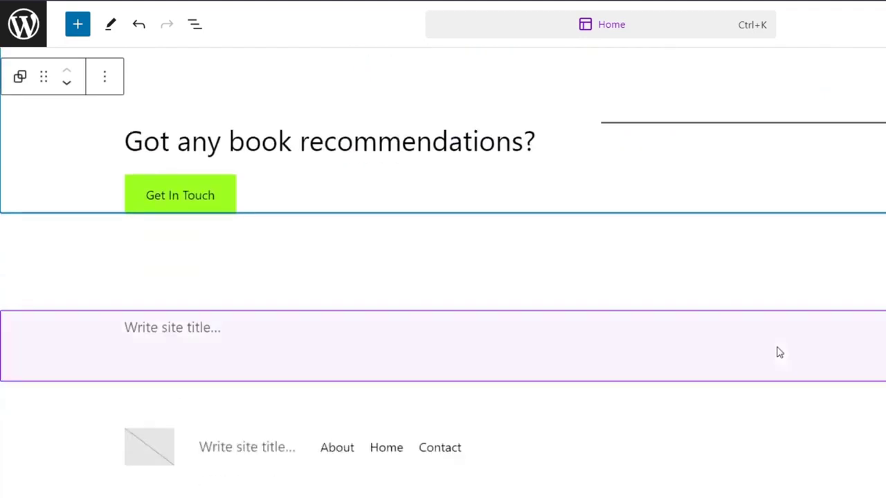
pyautogui.scroll(-1, 780, 353)
pyautogui.click(587, 382)
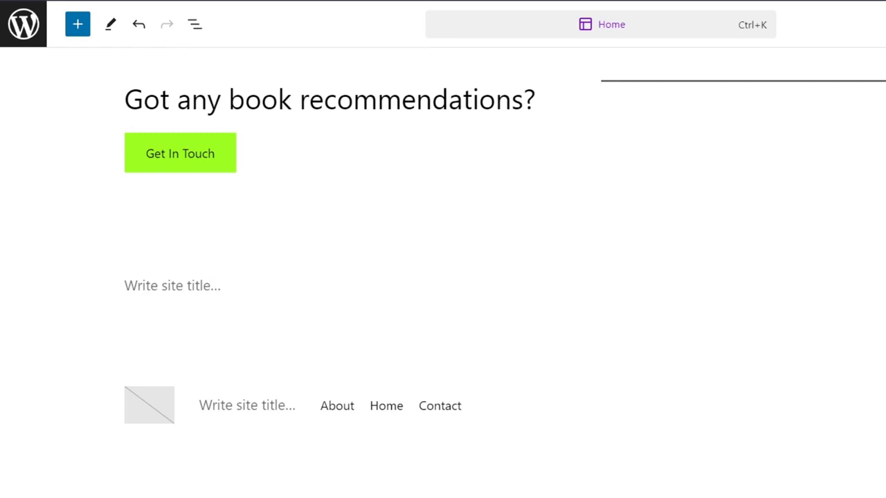
pyautogui.click(308, 406)
pyautogui.scroll(12, 811, 411)
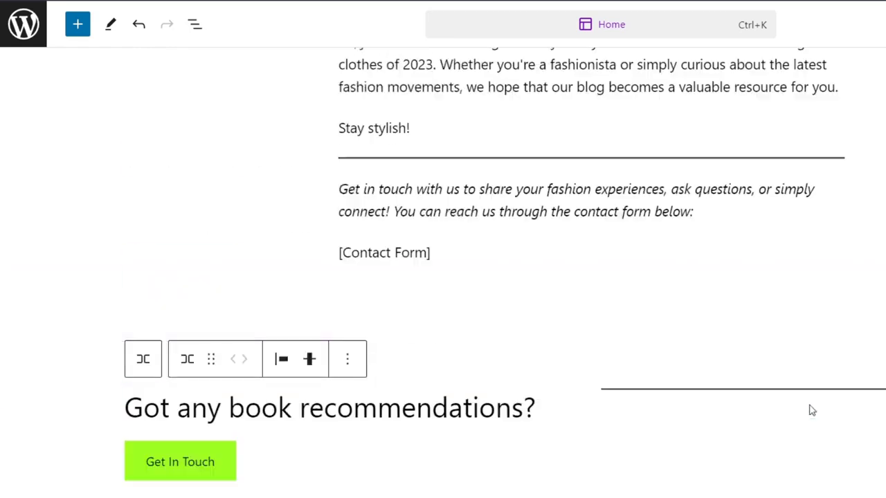
pyautogui.scroll(1, 812, 410)
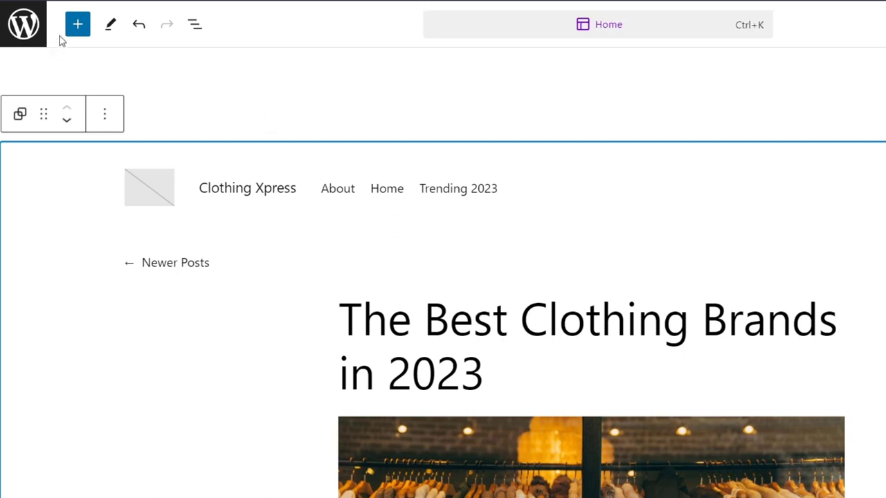
# Step: Look through the block transform options of the Trending 2023 navigation link
pyautogui.click(466, 191)
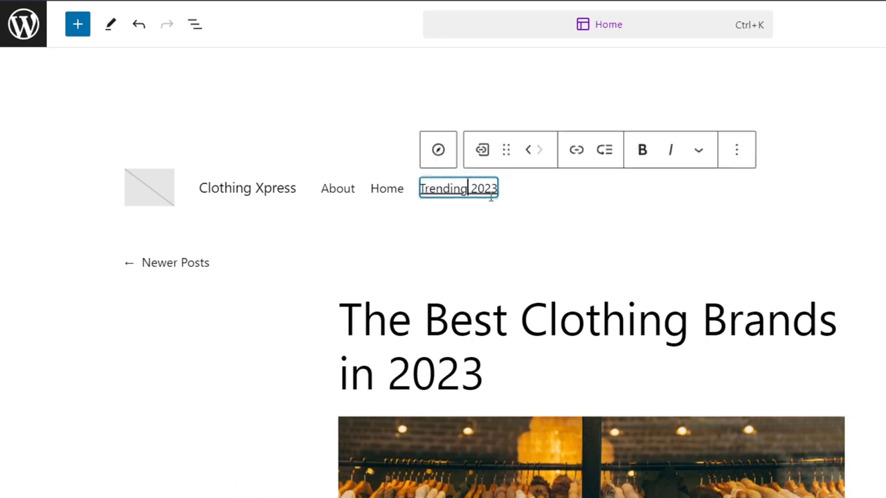
pyautogui.click(482, 151)
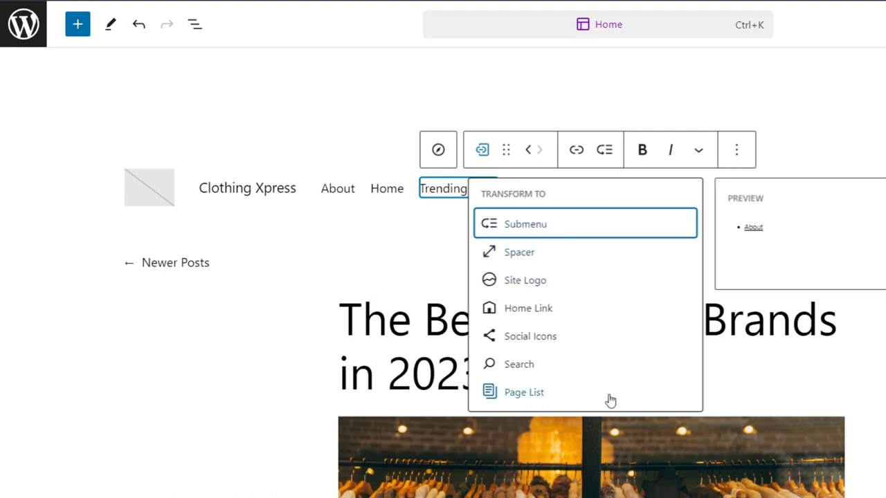
pyautogui.click(482, 156)
pyautogui.click(478, 187)
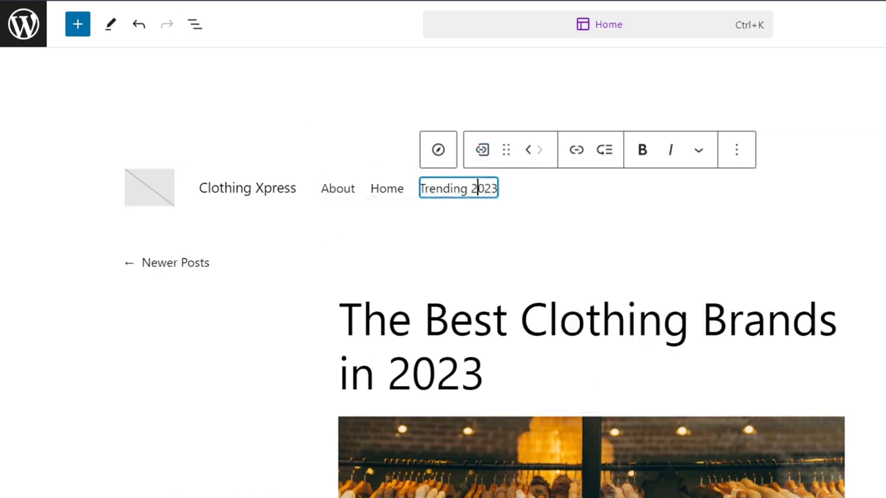
# Step: Create a new draft page titled "Trending 2023"
pyautogui.click(36, 33)
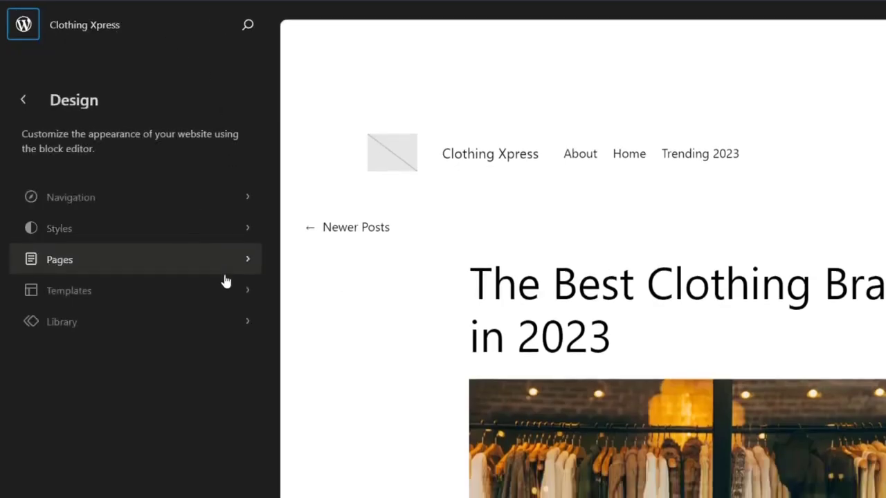
pyautogui.click(218, 265)
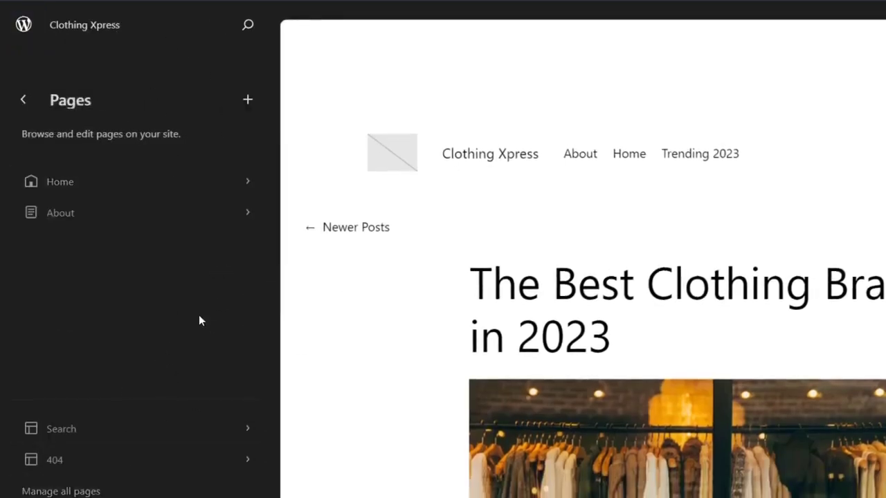
pyautogui.click(248, 101)
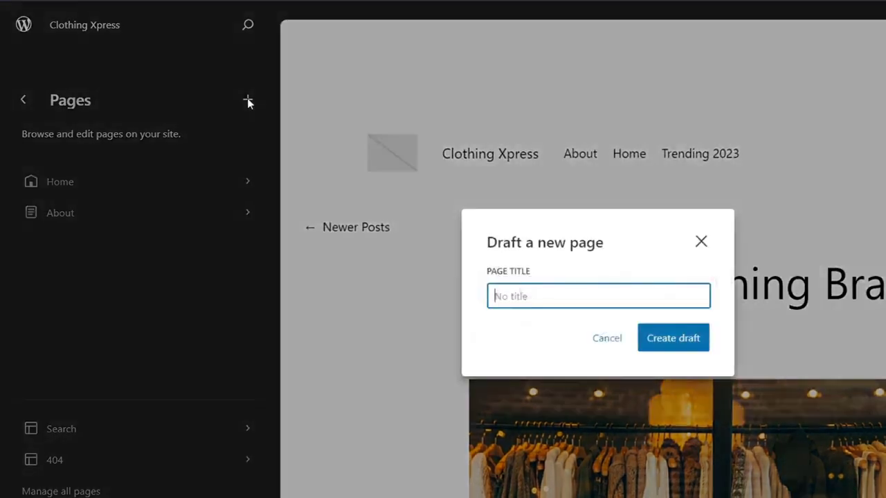
pyautogui.write('Trending 2023')
pyautogui.press('Return')
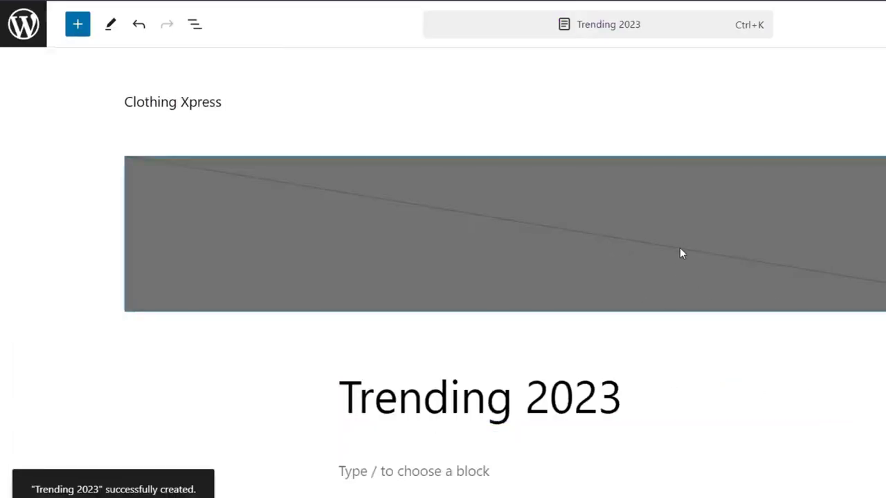
# Step: Set the clothes rack photo from the media library as the Trending 2023 page's featured image
pyautogui.moveTo(681, 244)
pyautogui.click(595, 253)
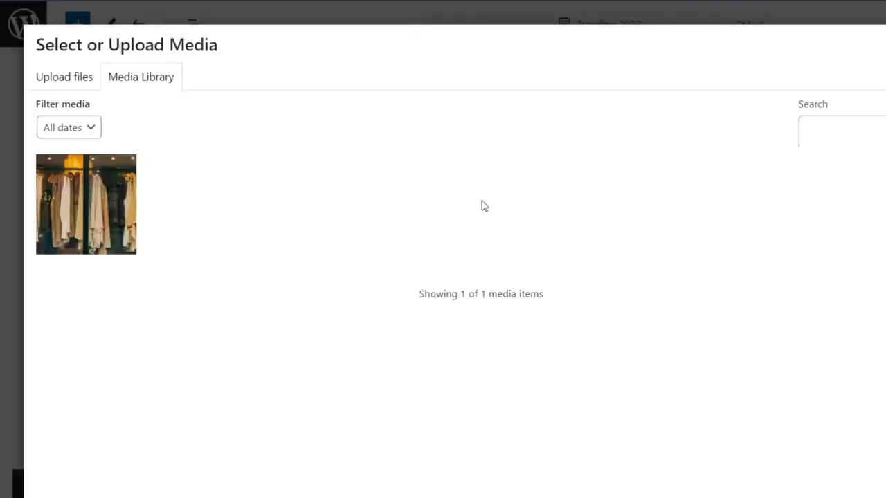
pyautogui.click(104, 200)
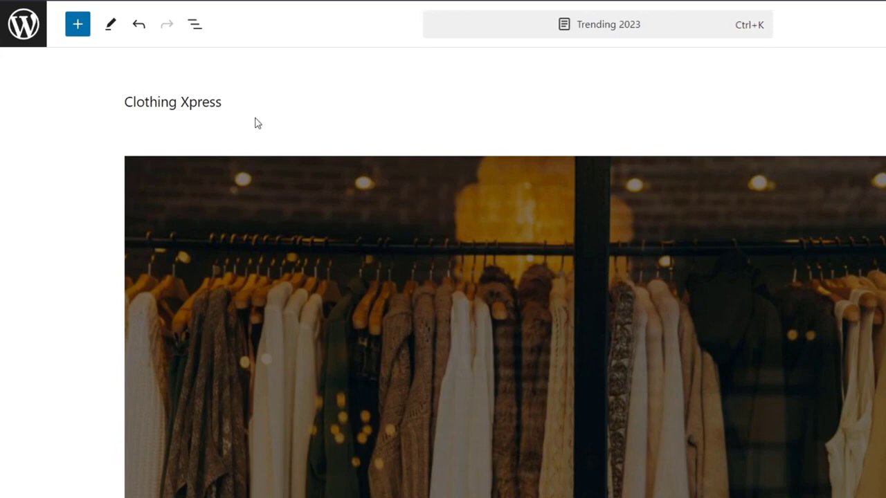
# Step: Return to the Home template and open the header's Trending 2023 link for editing, including its advanced options
pyautogui.click(728, 26)
pyautogui.click(510, 67)
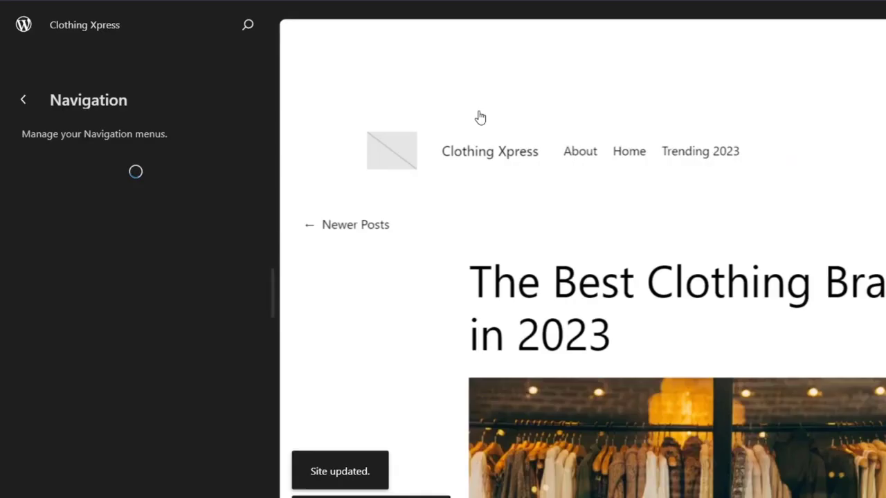
pyautogui.click(696, 154)
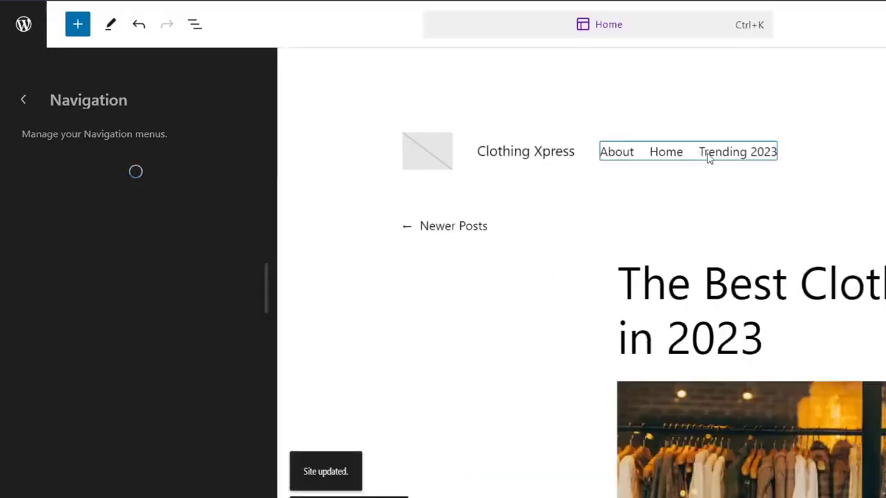
pyautogui.click(454, 186)
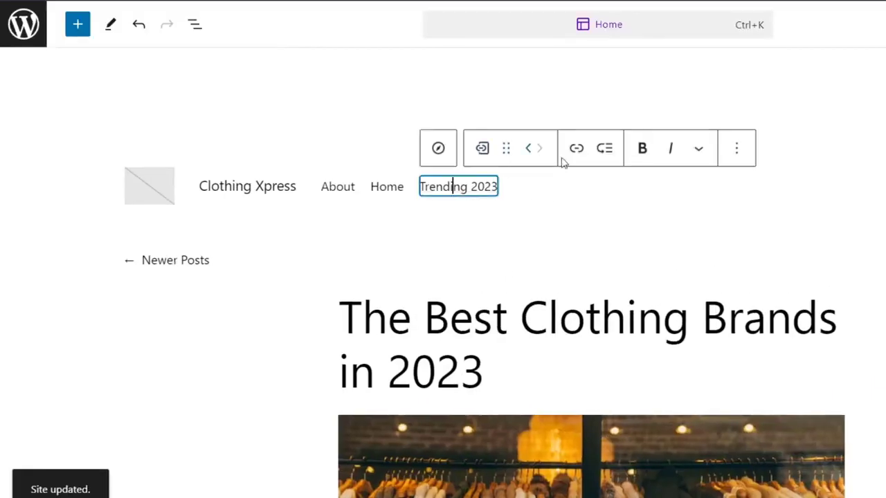
pyautogui.click(584, 158)
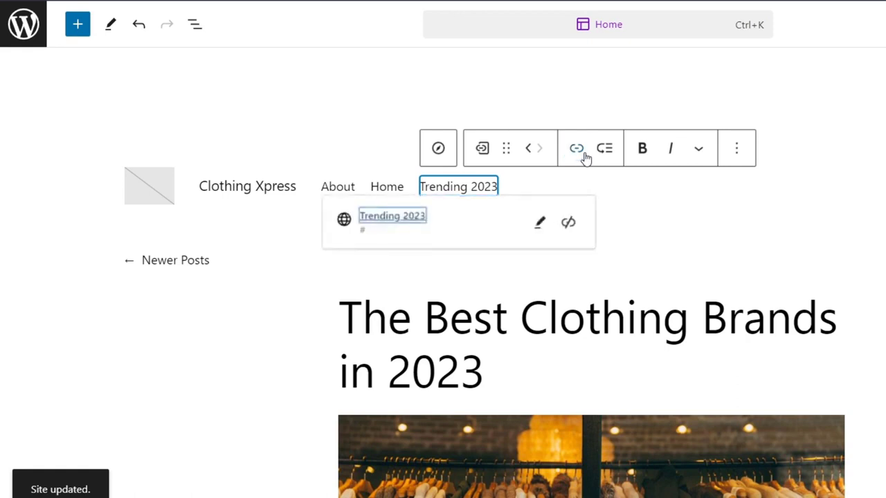
pyautogui.click(539, 224)
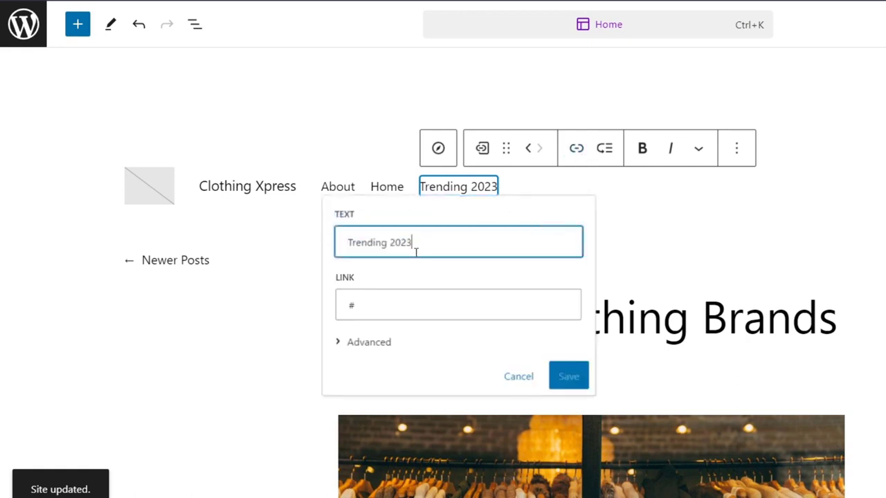
pyautogui.click(415, 296)
pyautogui.click(386, 343)
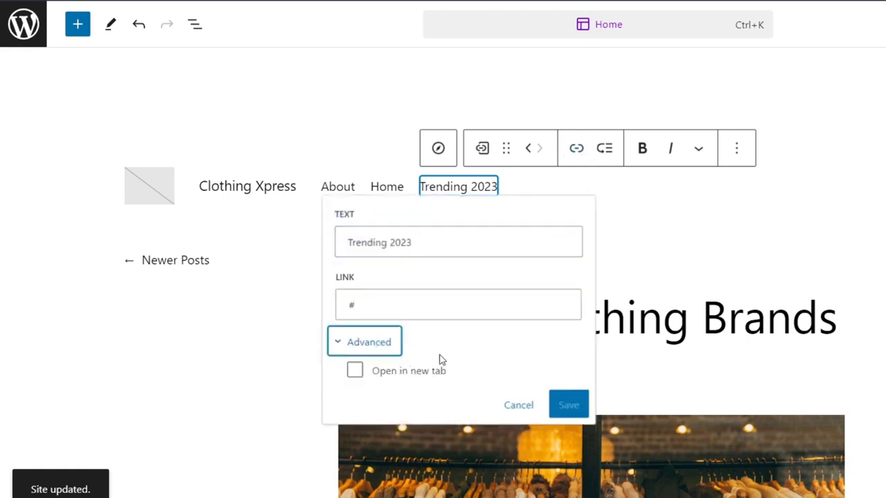
pyautogui.click(439, 310)
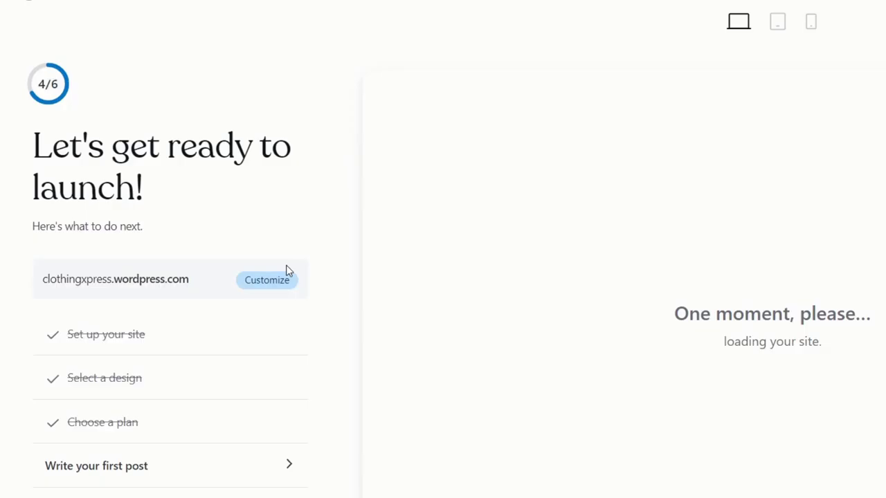
# Step: Launch the site from the setup checklist and open the live site at clothingxpress.wordpress.com
pyautogui.scroll(-1, 311, 181)
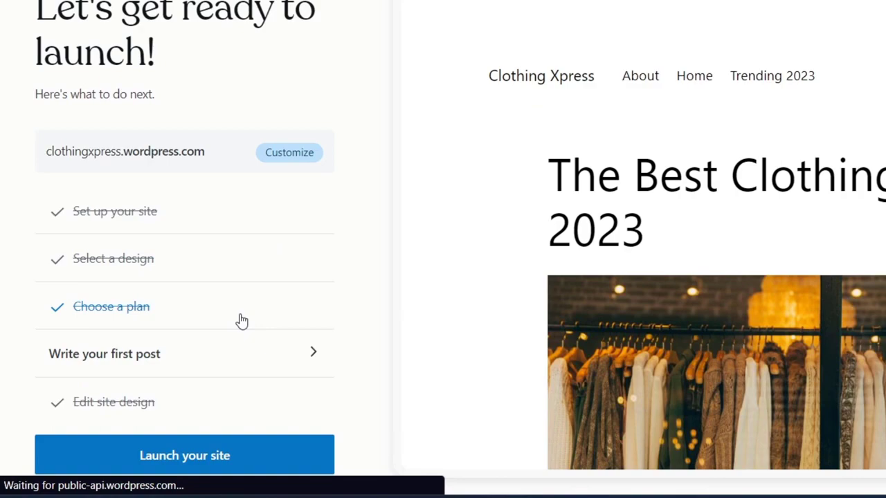
pyautogui.click(240, 456)
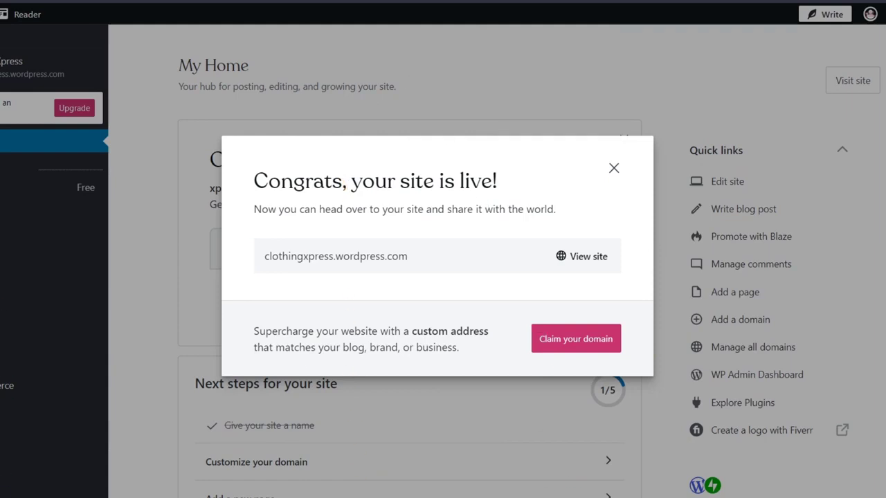
pyautogui.click(584, 261)
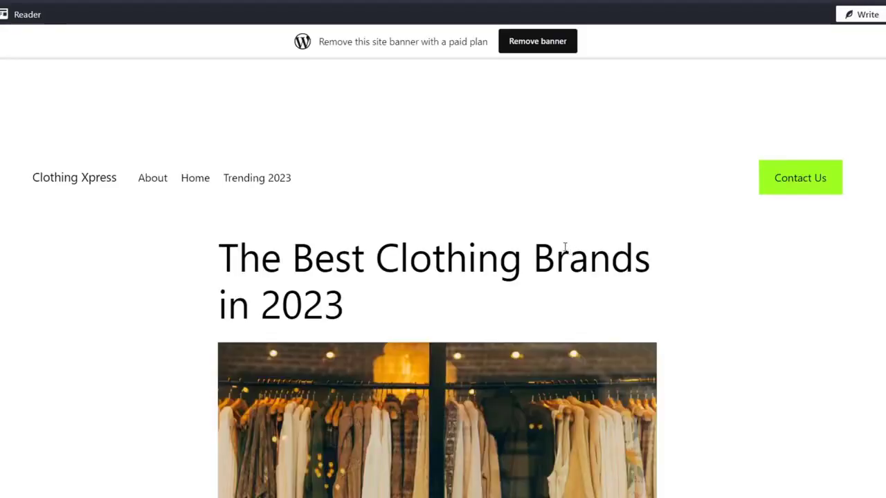
# Step: Look through the live homepage, its plan banner and the Trending 2023 link, and dismiss the launch message on My Home
pyautogui.scroll(-20, 583, 205)
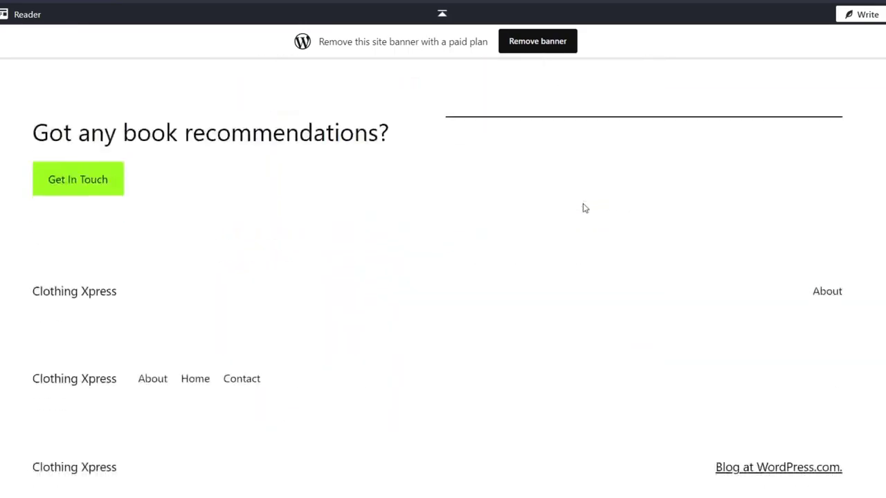
pyautogui.scroll(20, 584, 207)
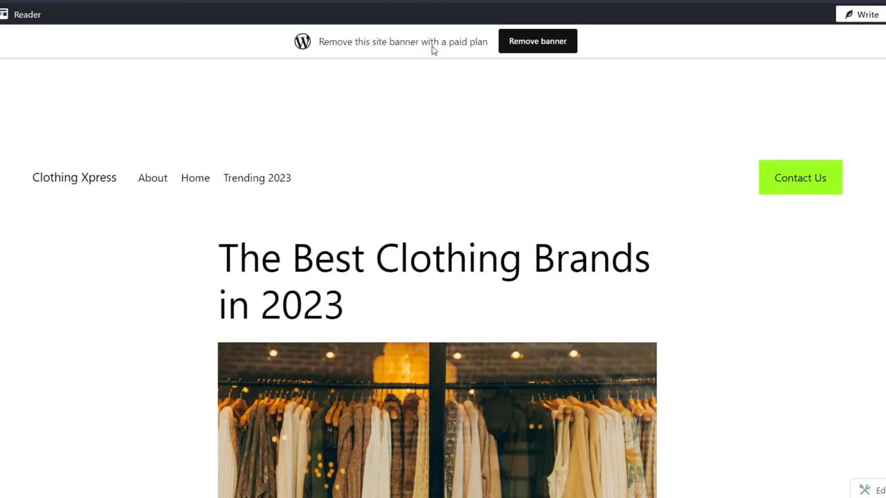
pyautogui.moveTo(393, 43); pyautogui.dragTo(627, 52)
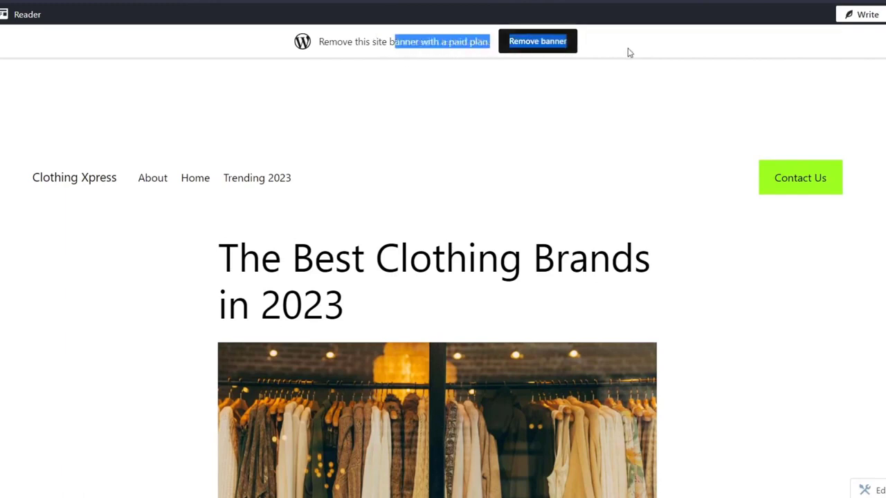
pyautogui.click(853, 109)
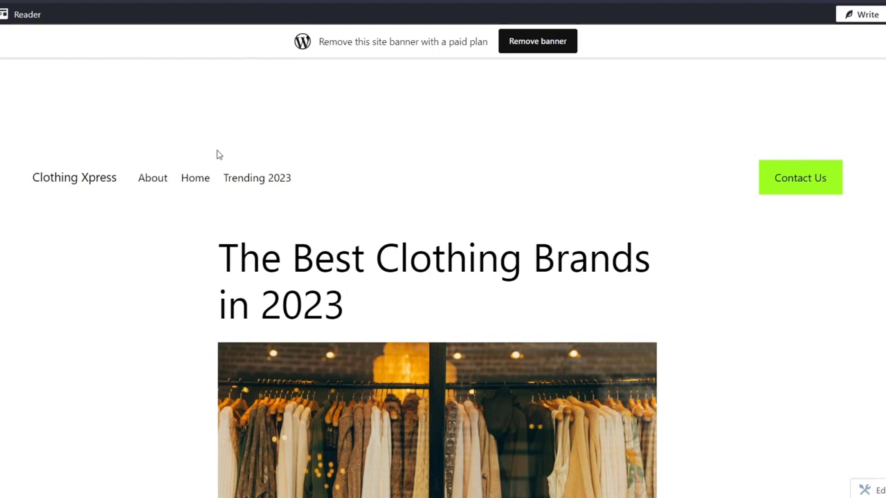
pyautogui.click(241, 179)
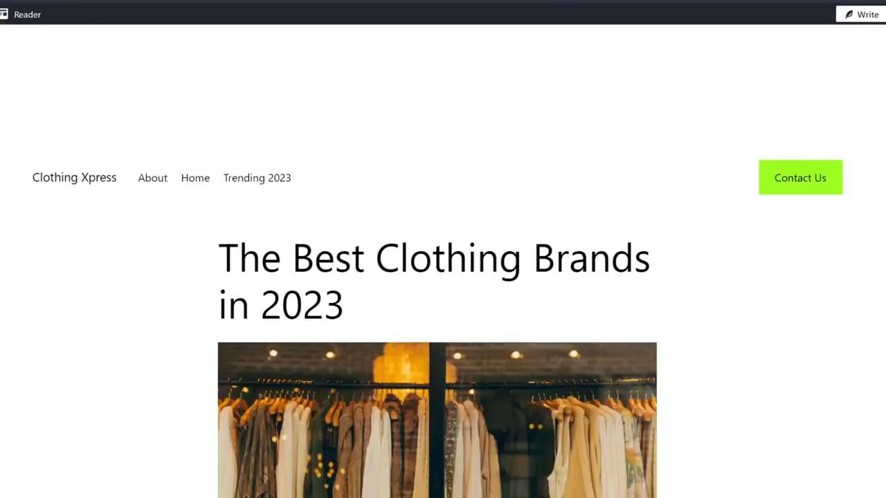
pyautogui.scroll(-15, 565, 200)
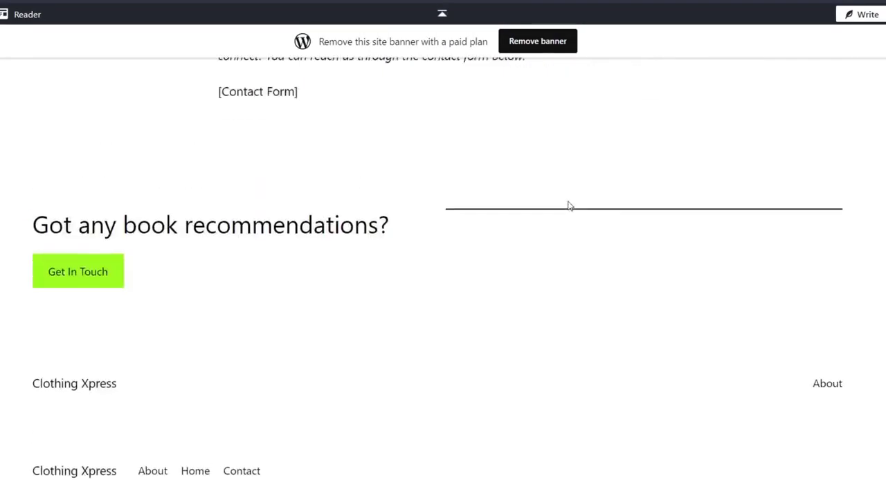
pyautogui.scroll(15, 567, 205)
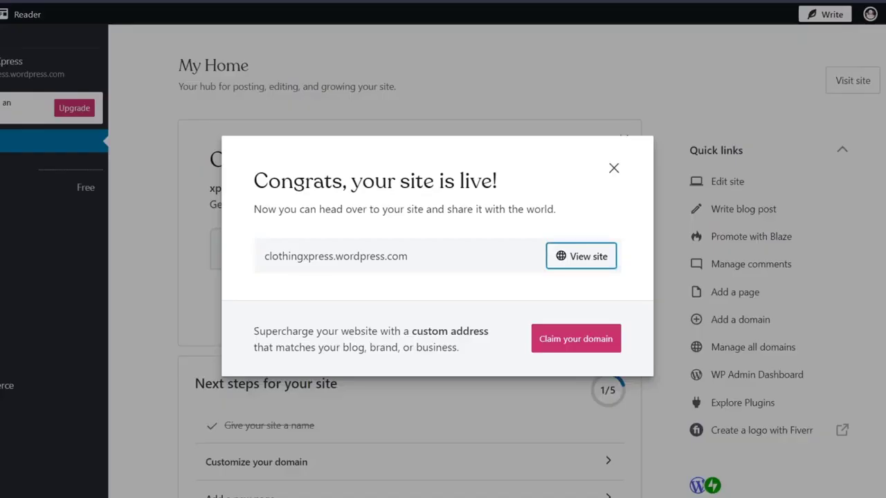
pyautogui.click(613, 168)
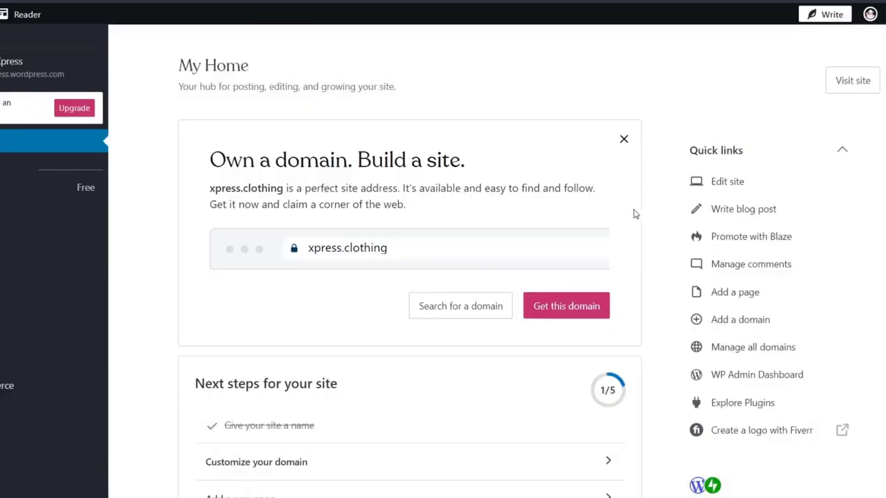